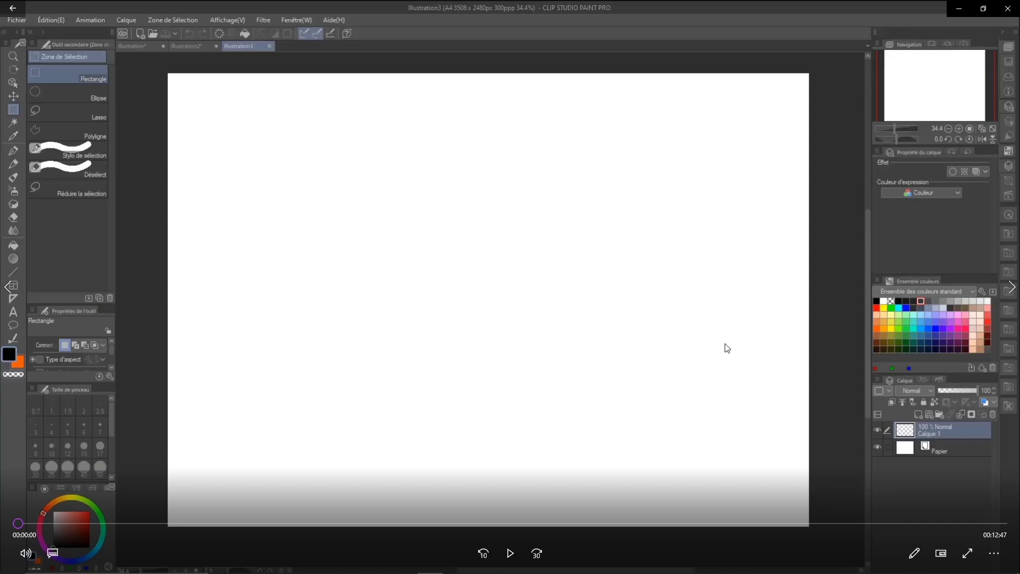
- Play the screen recording from the start in short stretches and examine how the blank canvas and 3D material categories are used
{"action": "left_click", "coordinate": [510, 554]}
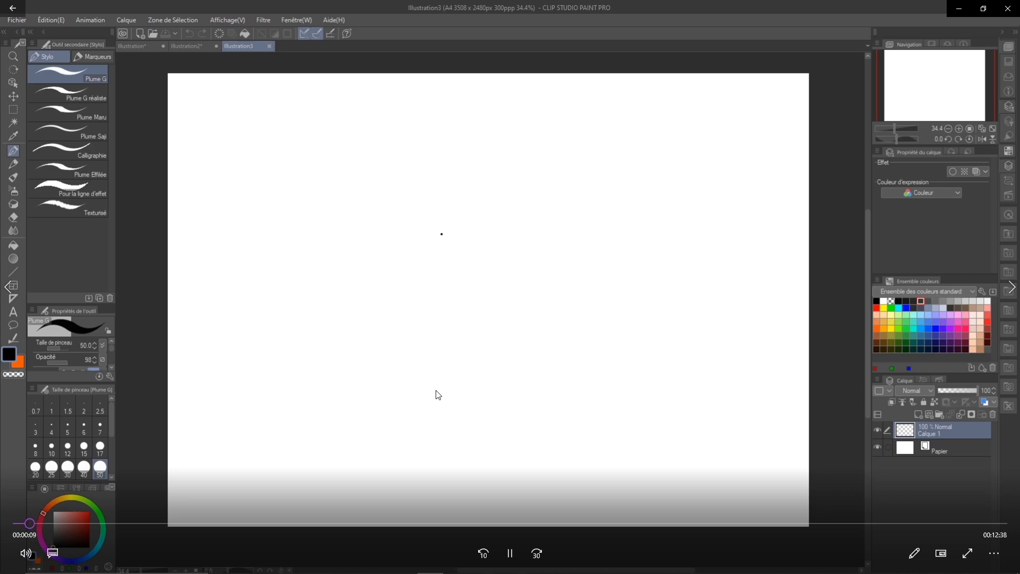
{"action": "left_click", "coordinate": [510, 553]}
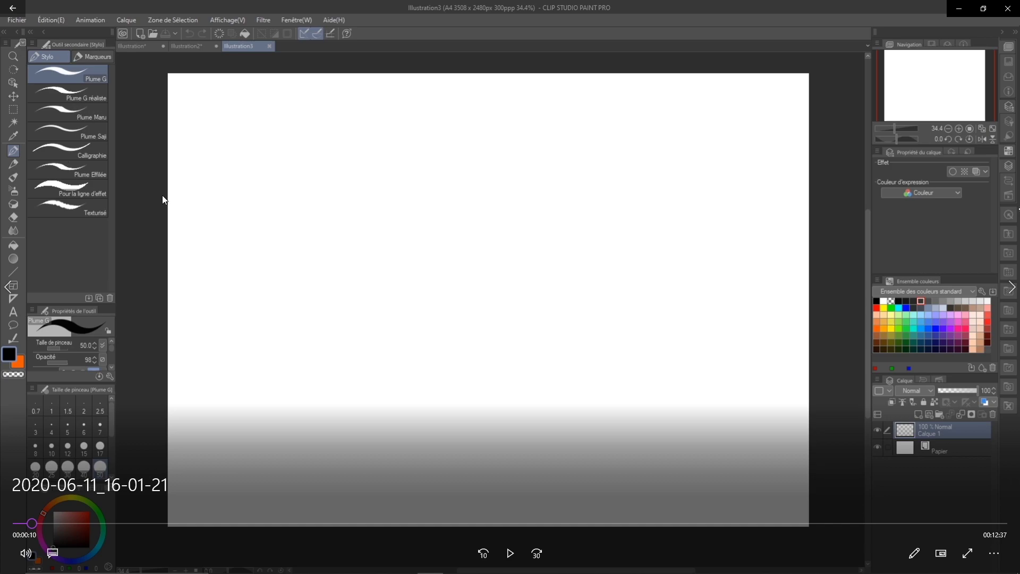
{"action": "key", "text": "space"}
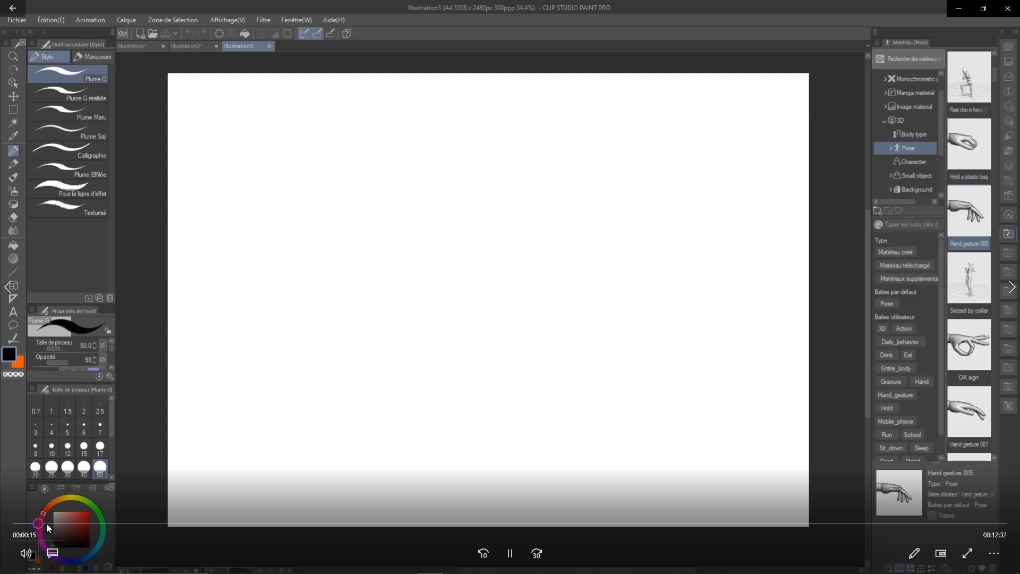
{"action": "left_click", "coordinate": [510, 553]}
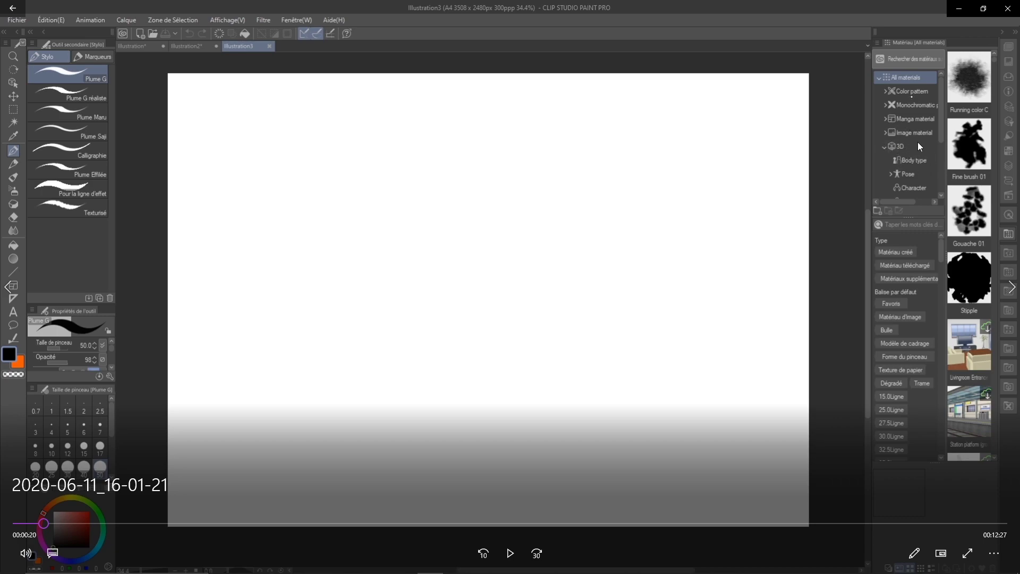
{"action": "left_click", "coordinate": [510, 553]}
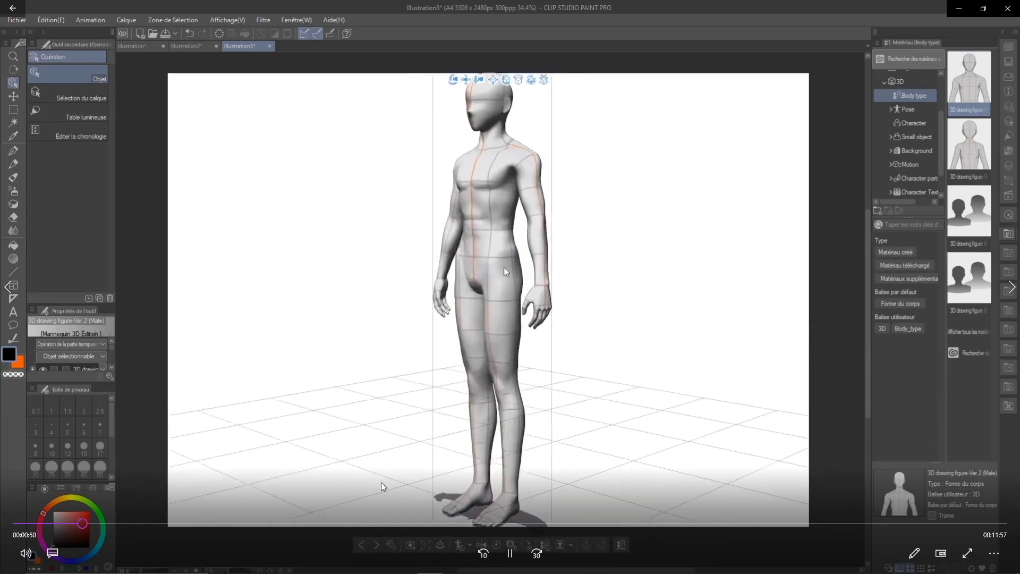
- Continue the recording, pausing to examine the male 3D drawing figure, its camera rotation, the pose materials and the posed hand
{"action": "key", "text": "space"}
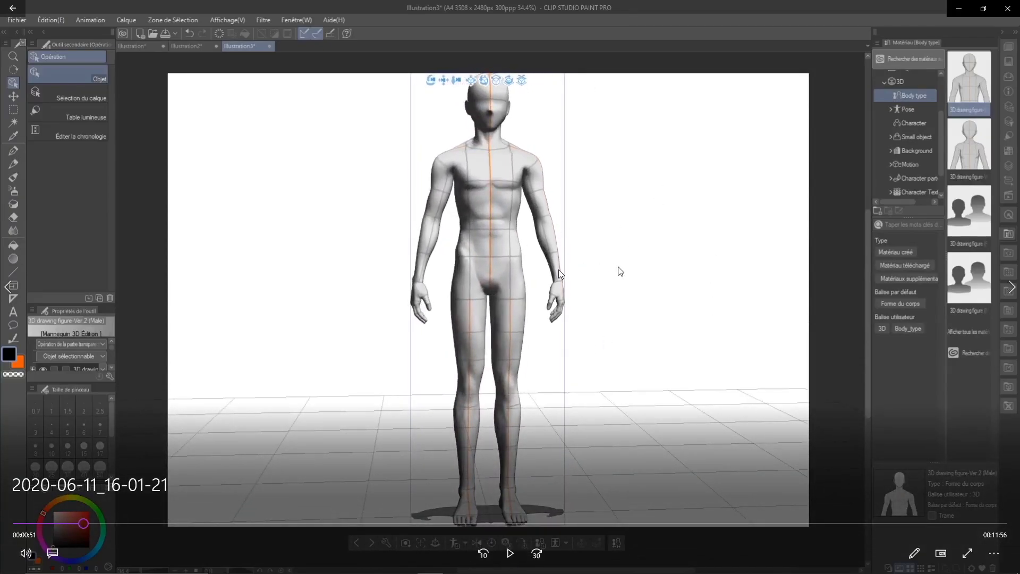
{"action": "left_click", "coordinate": [510, 553]}
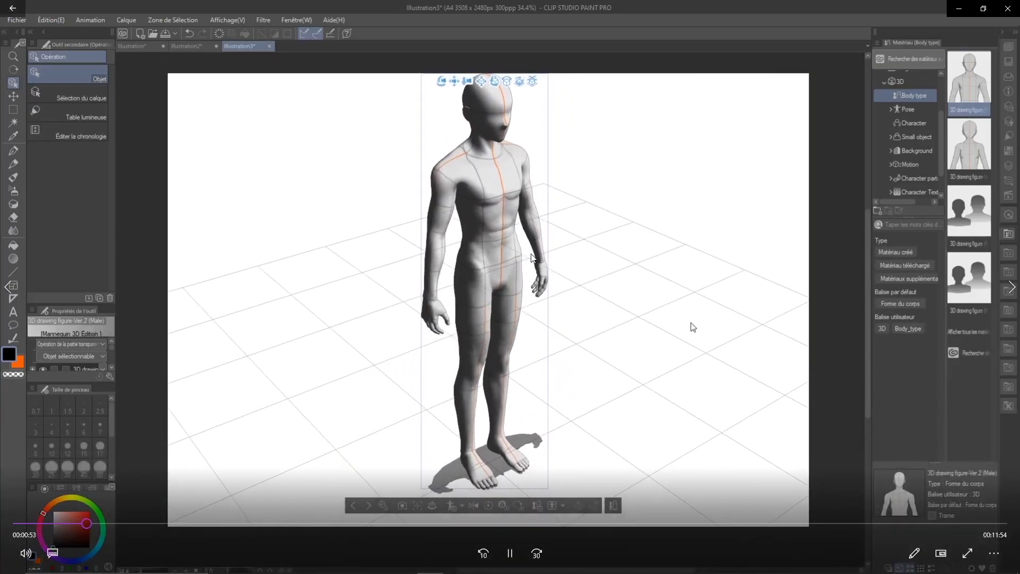
{"action": "left_click", "coordinate": [508, 561]}
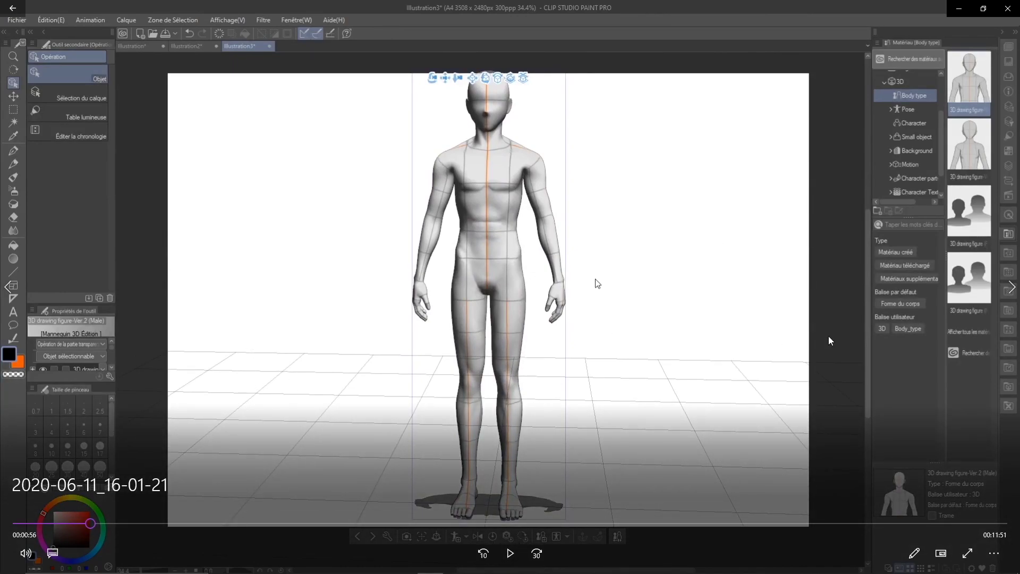
{"action": "left_click", "coordinate": [509, 563]}
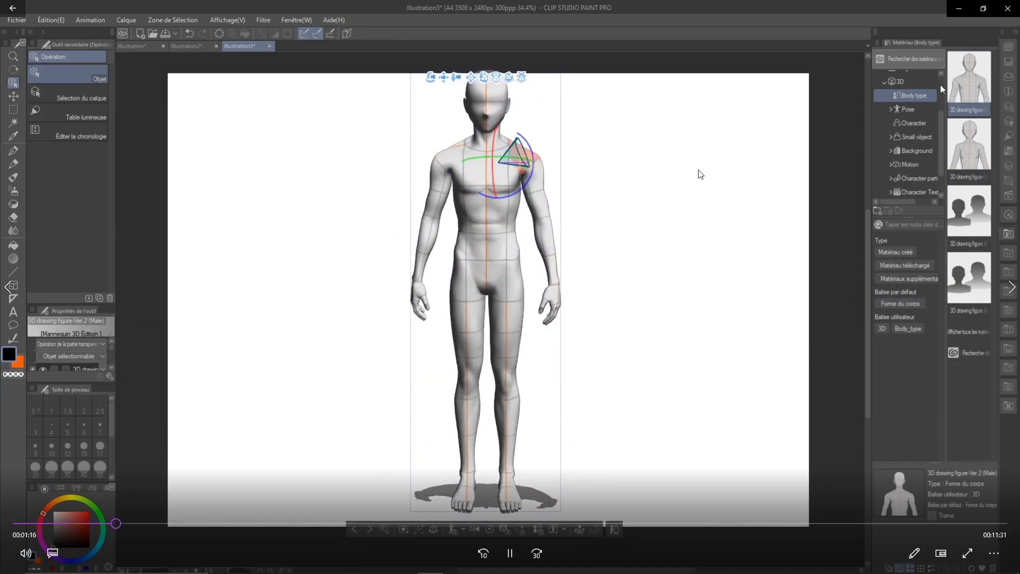
{"action": "left_click", "coordinate": [509, 554]}
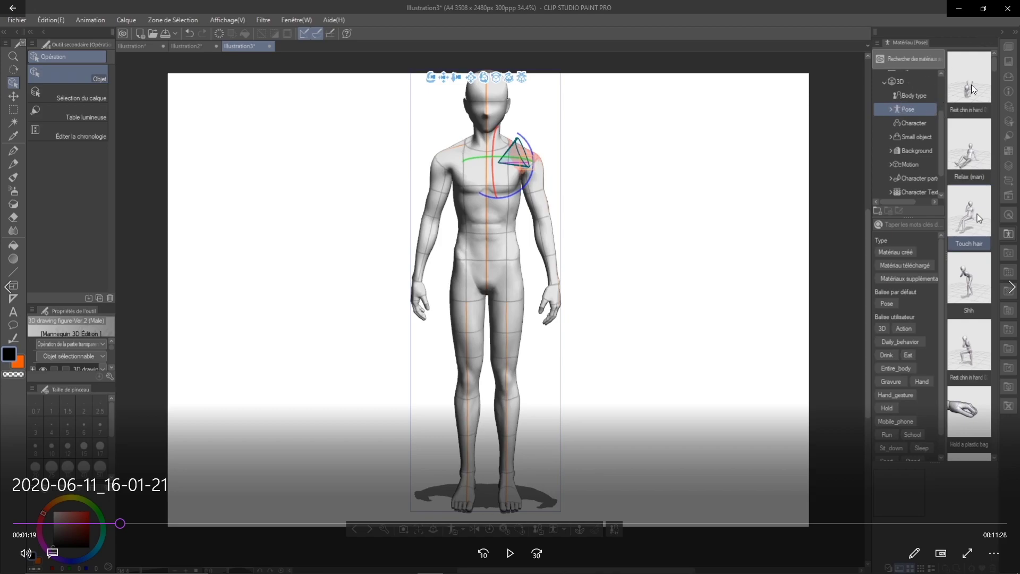
{"action": "left_click", "coordinate": [510, 552]}
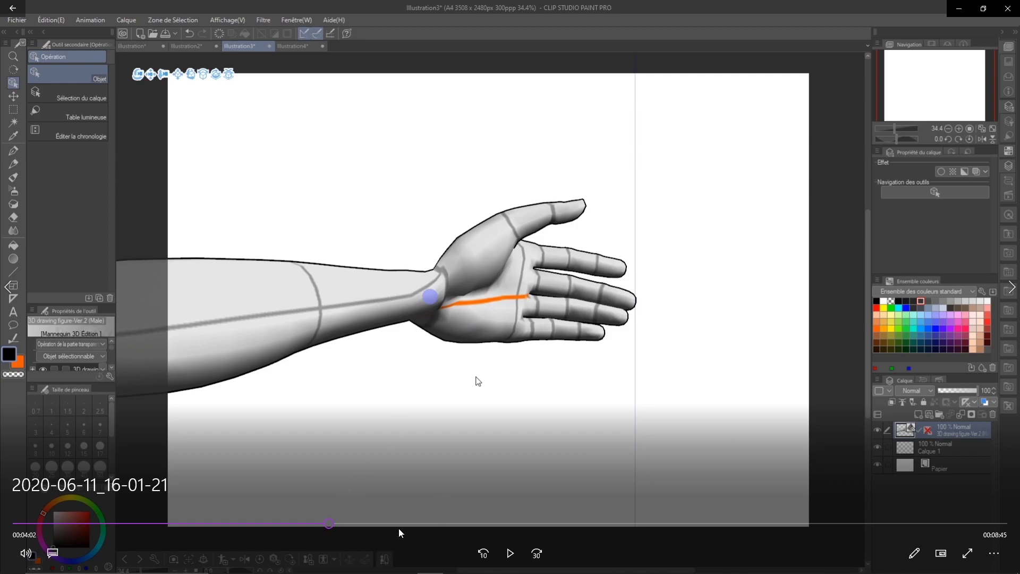
{"action": "key", "text": "space"}
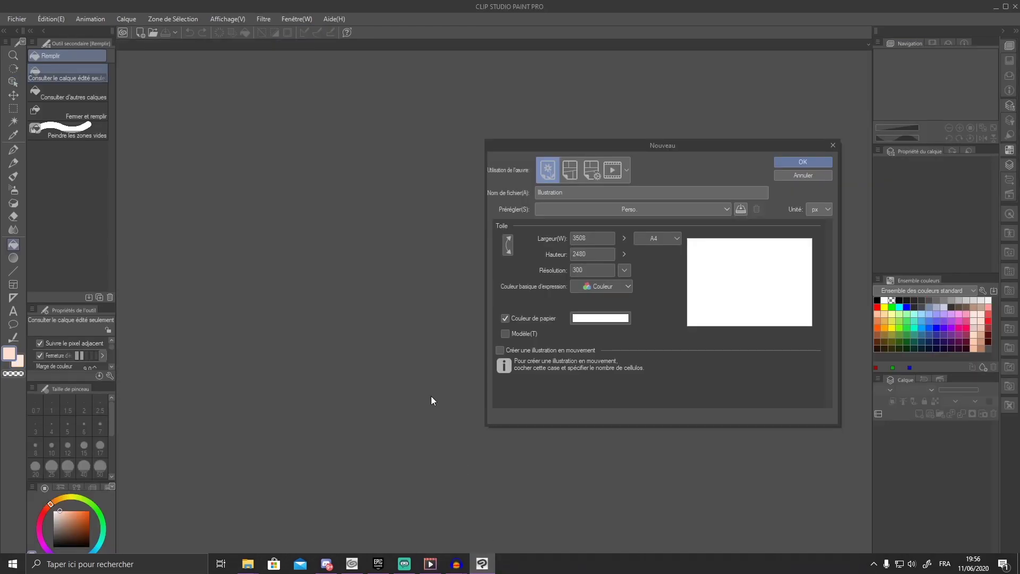
- Switch to Clip Studio Paint, create an A4 illustration of 3508 × 2480 px at 300 ppp and place the Relax (man) pose on it
{"action": "left_click", "coordinate": [803, 161]}
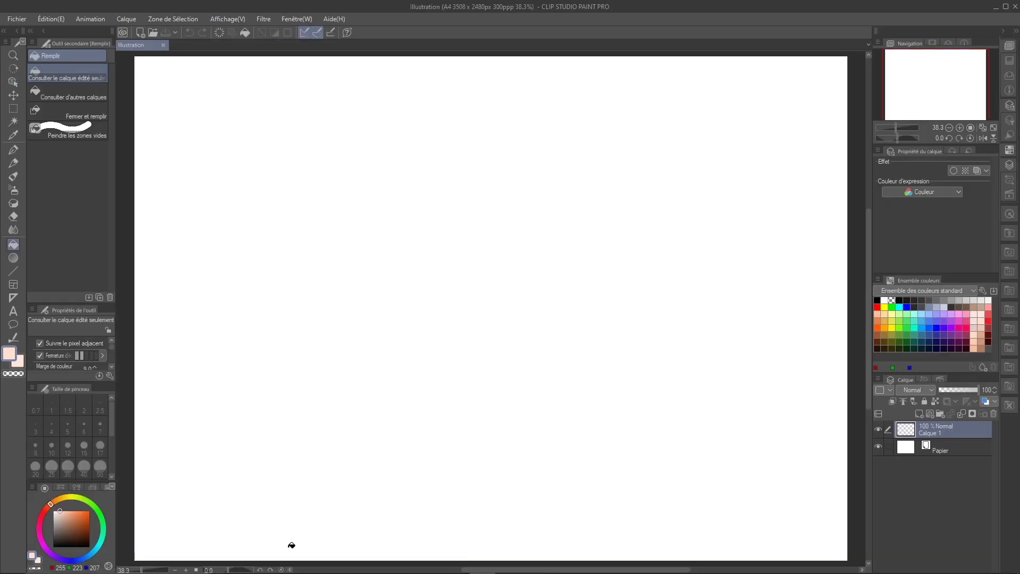
{"action": "left_click", "coordinate": [1009, 215]}
{"action": "left_click", "coordinate": [1010, 234]}
{"action": "left_click_drag", "start_coordinate": [970, 144], "coordinate": [489, 320]}
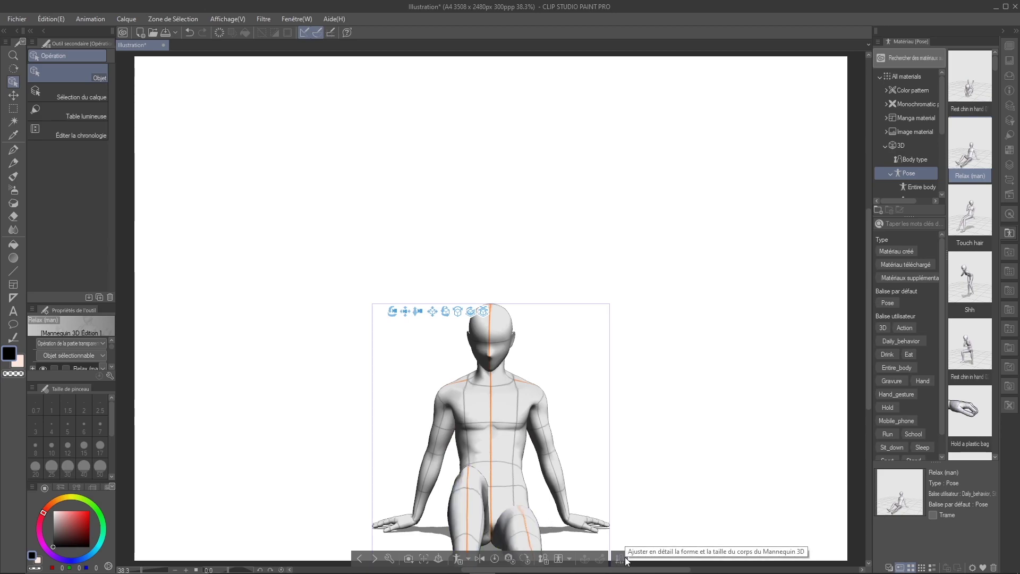
- Open the mannequin's detailed settings, move their window clear of the figure and show the Contour category
{"action": "left_click", "coordinate": [625, 559]}
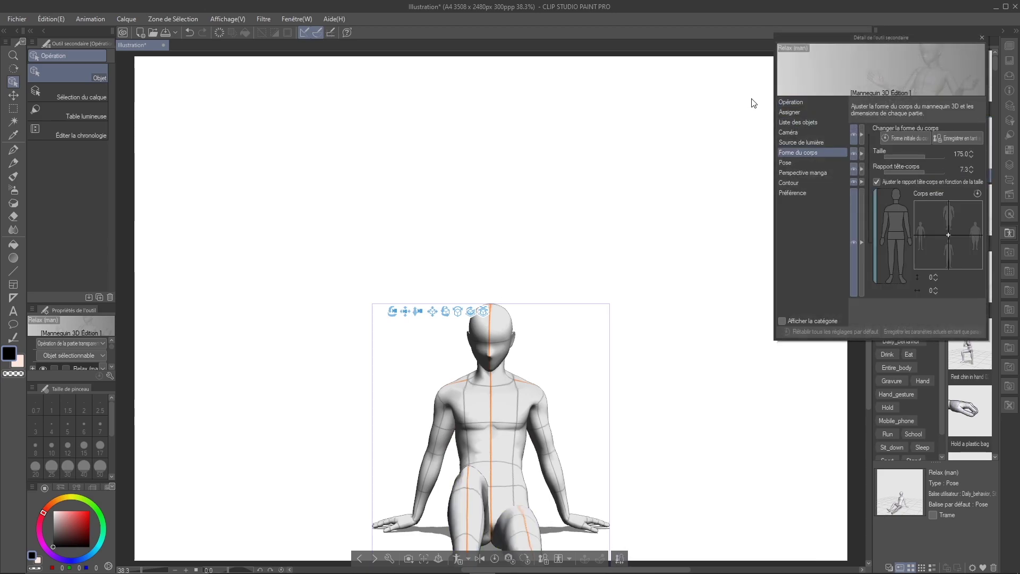
{"action": "left_click_drag", "start_coordinate": [826, 38], "coordinate": [171, 56]}
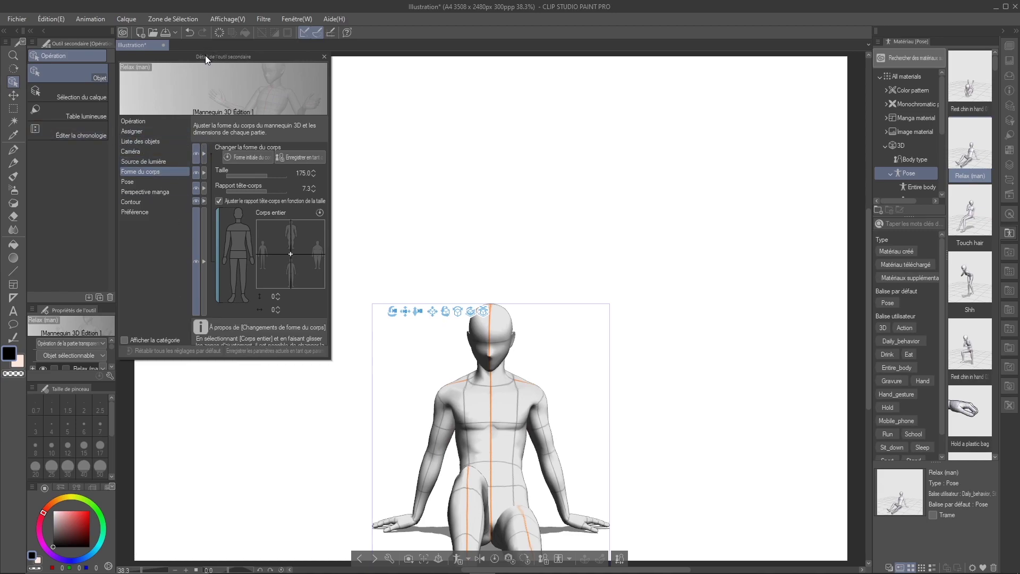
{"action": "left_click_drag", "start_coordinate": [166, 53], "coordinate": [229, 48]}
{"action": "left_click", "coordinate": [208, 200]}
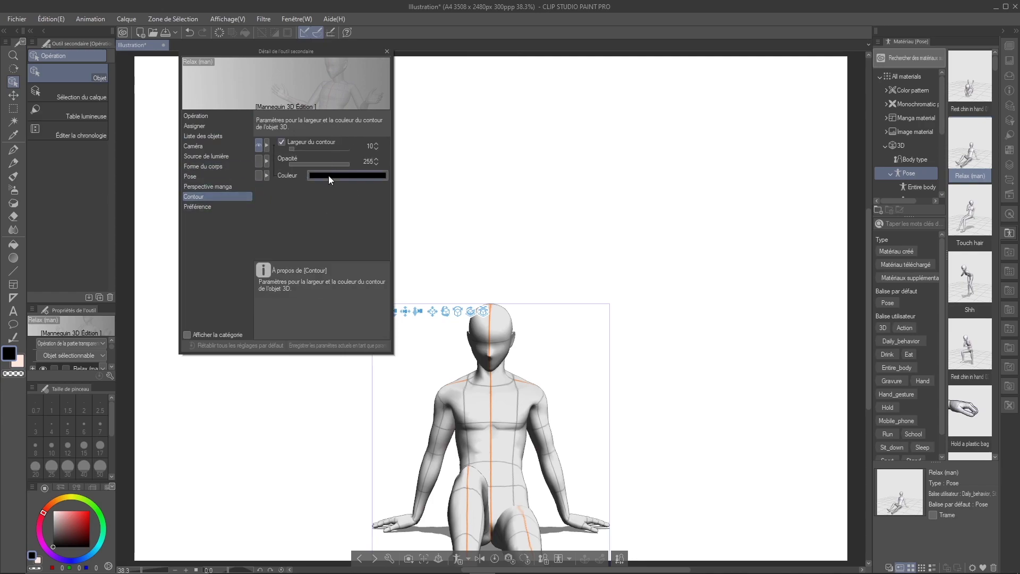
{"action": "left_click_drag", "start_coordinate": [305, 53], "coordinate": [274, 56]}
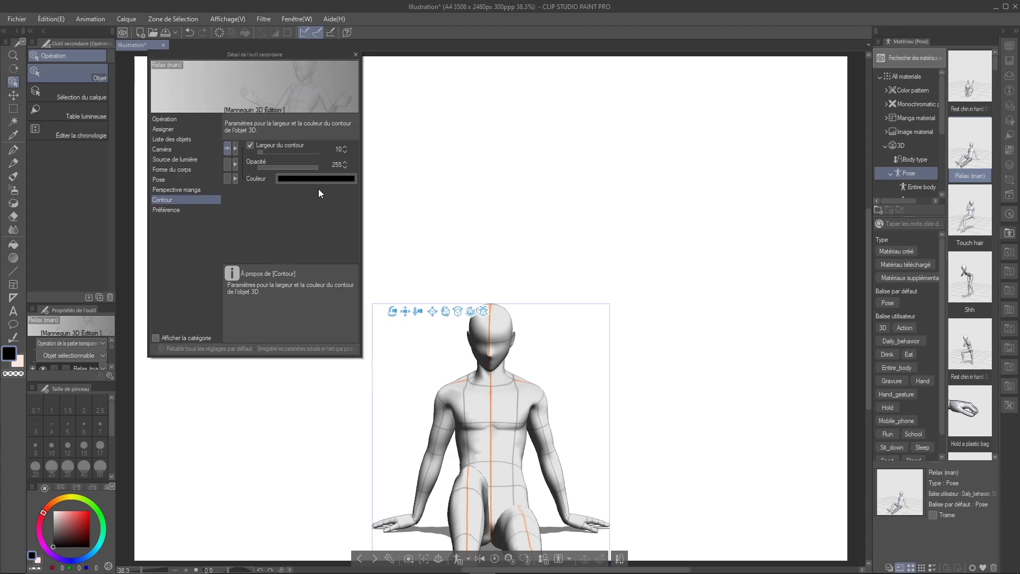
- Set the mannequin's contour colour to pure red (FF0000) and inspect the outline around the enlarged head
{"action": "left_click", "coordinate": [317, 177]}
{"action": "left_click_drag", "start_coordinate": [462, 346], "coordinate": [510, 244]}
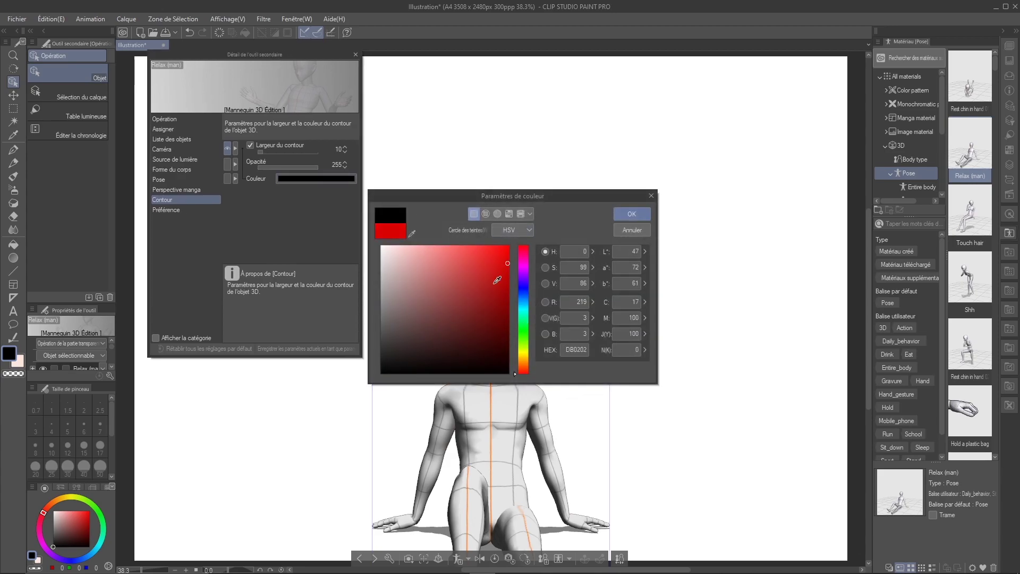
{"action": "left_click", "coordinate": [621, 212]}
{"action": "left_click_drag", "start_coordinate": [585, 409], "coordinate": [513, 227]}
{"action": "scroll", "coordinate": [480, 418], "scroll_direction": "up", "scroll_amount": 10}
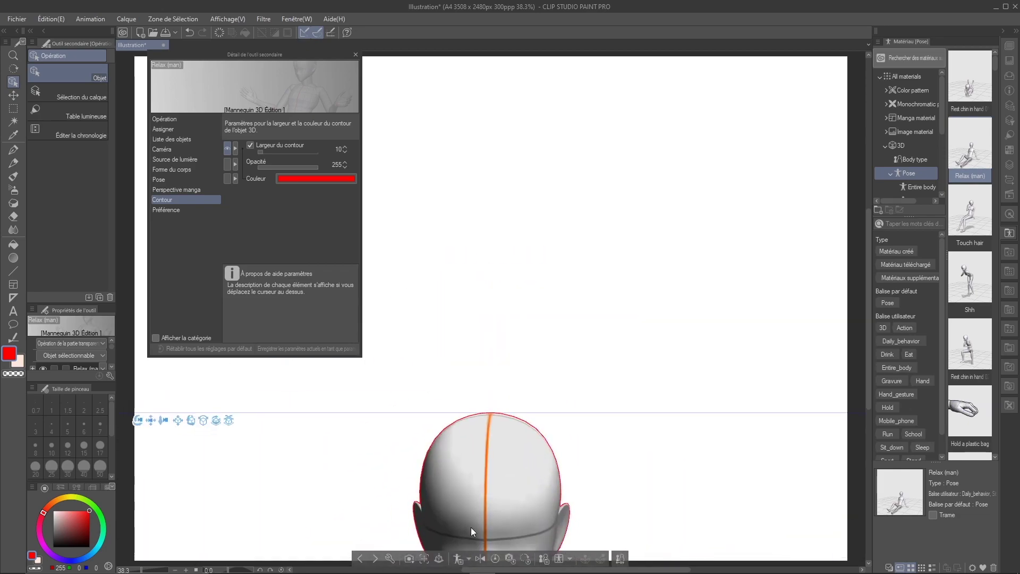
{"action": "left_click_drag", "start_coordinate": [497, 420], "coordinate": [518, 262]}
- Set the mannequin's contour colour to bright green and lower the contour opacity to 190
{"action": "left_click", "coordinate": [300, 177]}
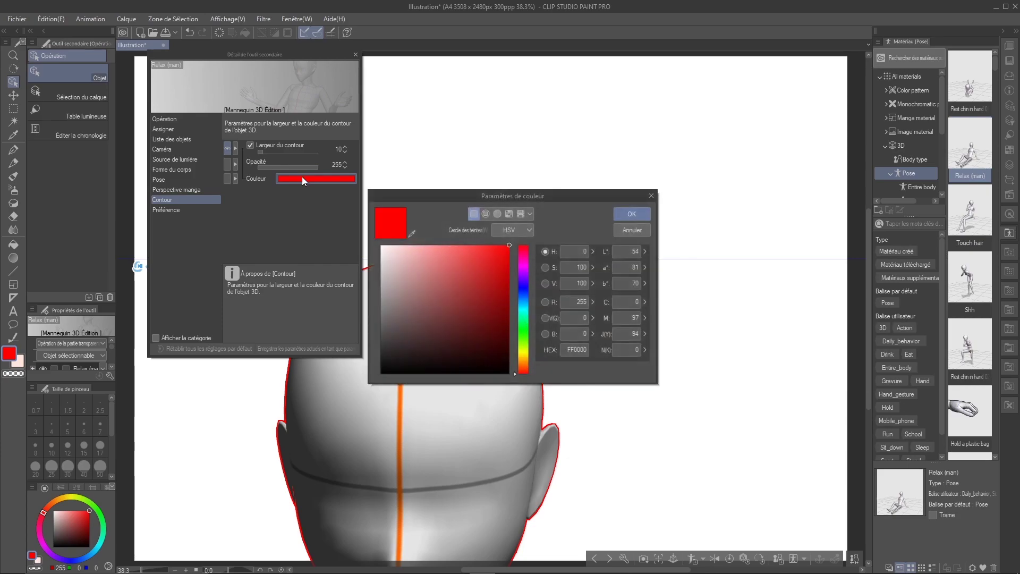
{"action": "left_click", "coordinate": [401, 333]}
{"action": "left_click", "coordinate": [515, 325]}
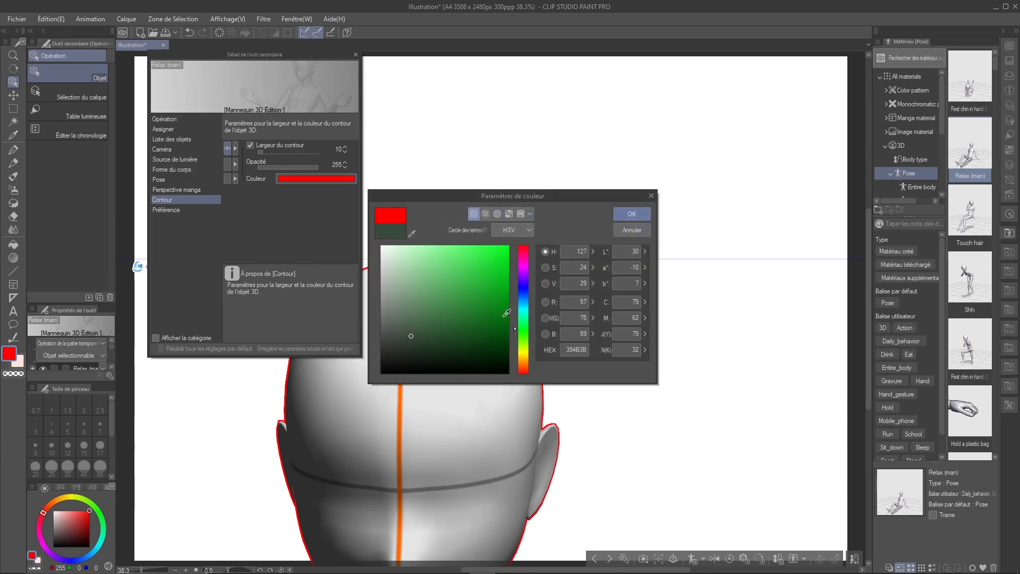
{"action": "left_click", "coordinate": [508, 245]}
{"action": "left_click", "coordinate": [630, 216]}
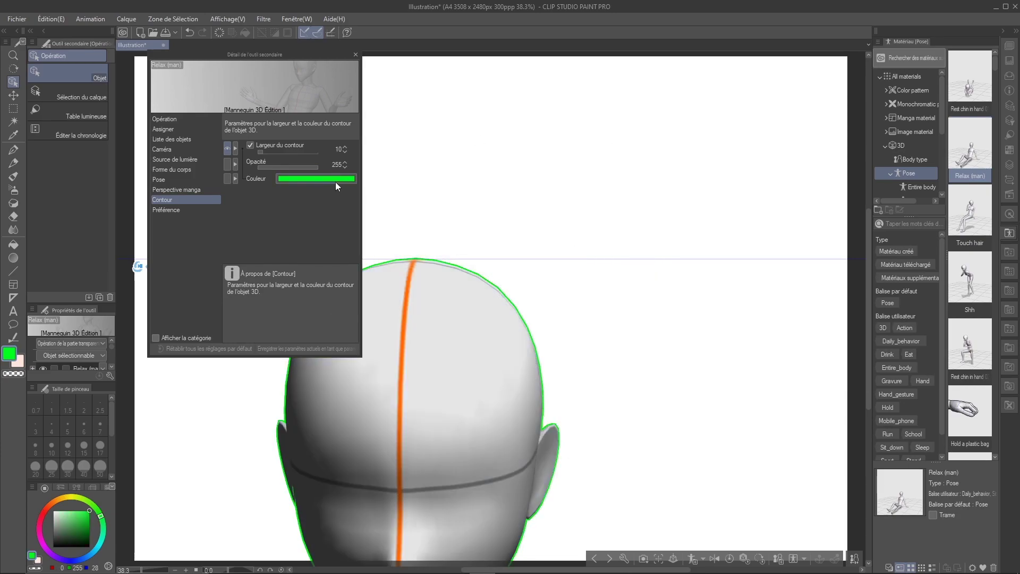
{"action": "mouse_move", "coordinate": [318, 167]}
{"action": "left_mouse_down"}
{"action": "mouse_move", "coordinate": [273, 165]}
{"action": "mouse_move", "coordinate": [303, 167]}
{"action": "left_mouse_up"}
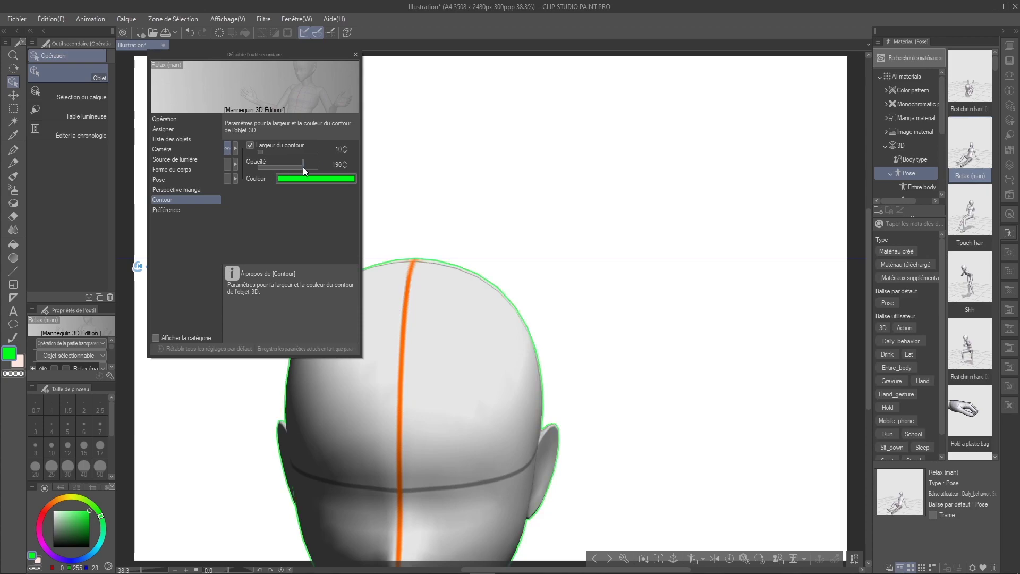
- Turn off the light source applied to the mannequin, examine the unshaded head and turn the light source back on
{"action": "left_click", "coordinate": [191, 171]}
{"action": "left_click", "coordinate": [175, 159]}
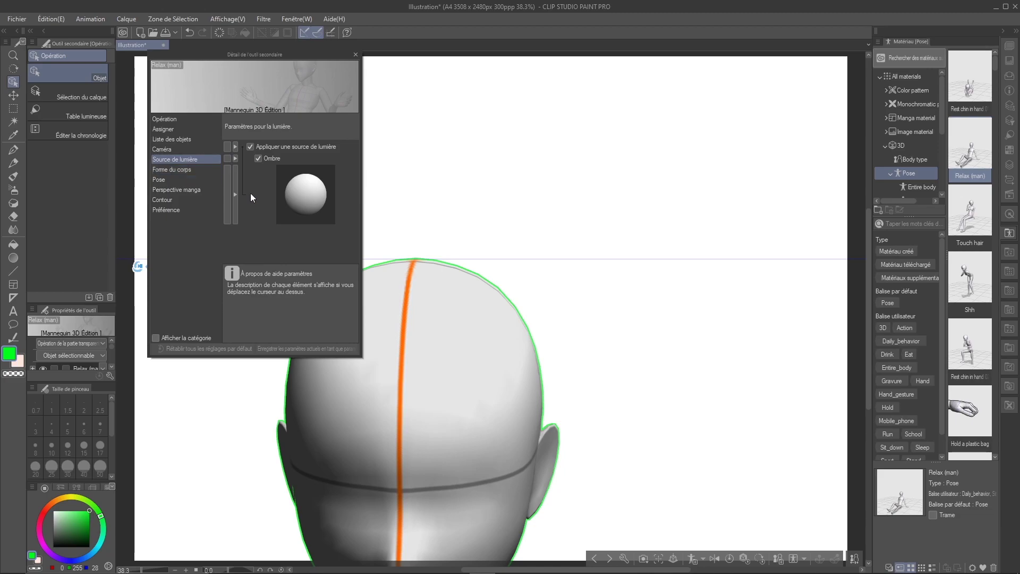
{"action": "left_click", "coordinate": [256, 146]}
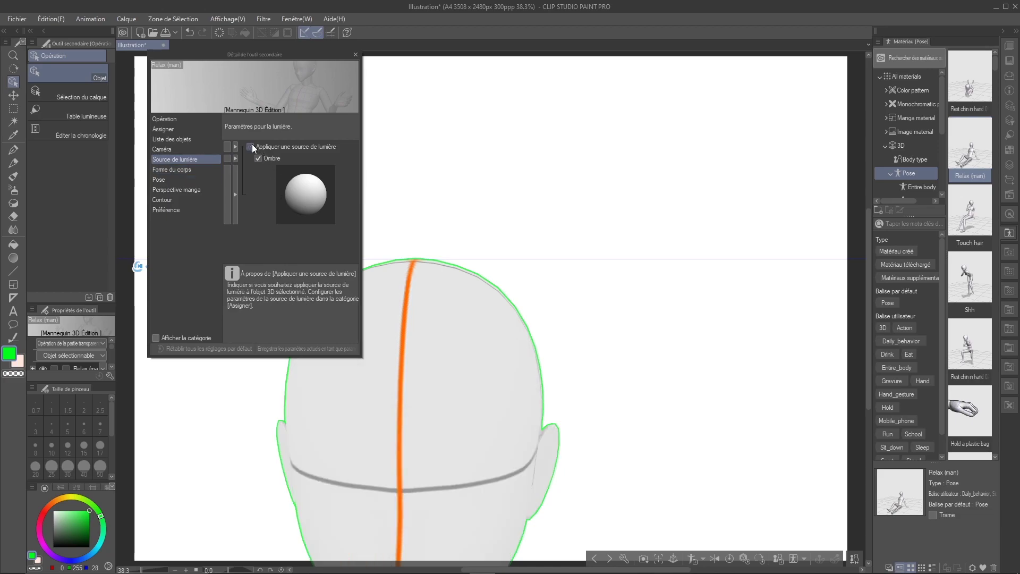
{"action": "scroll", "coordinate": [564, 467], "scroll_direction": "down", "scroll_amount": 3}
{"action": "scroll", "coordinate": [605, 371], "scroll_direction": "up", "scroll_amount": 4}
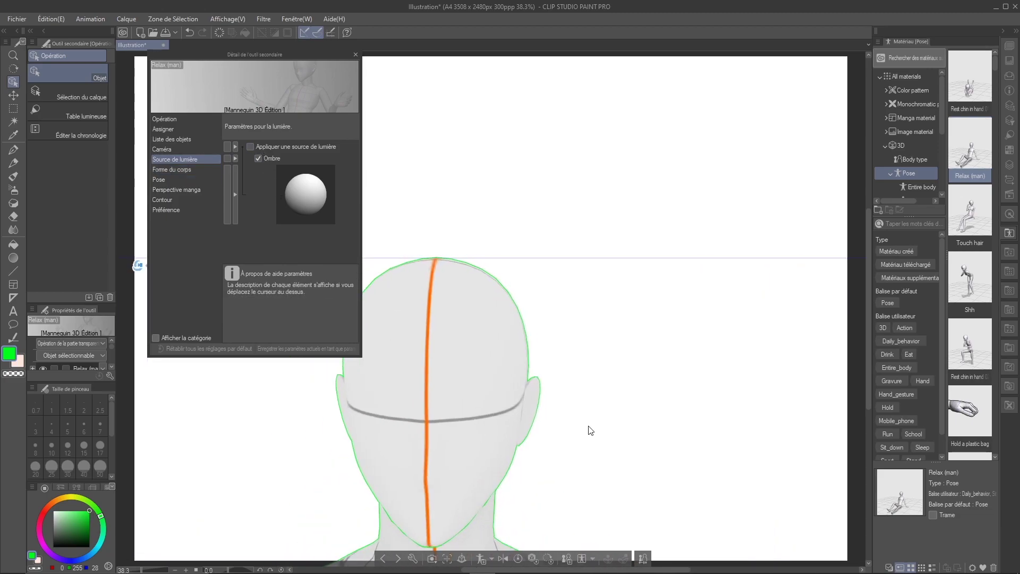
{"action": "left_click", "coordinate": [252, 147]}
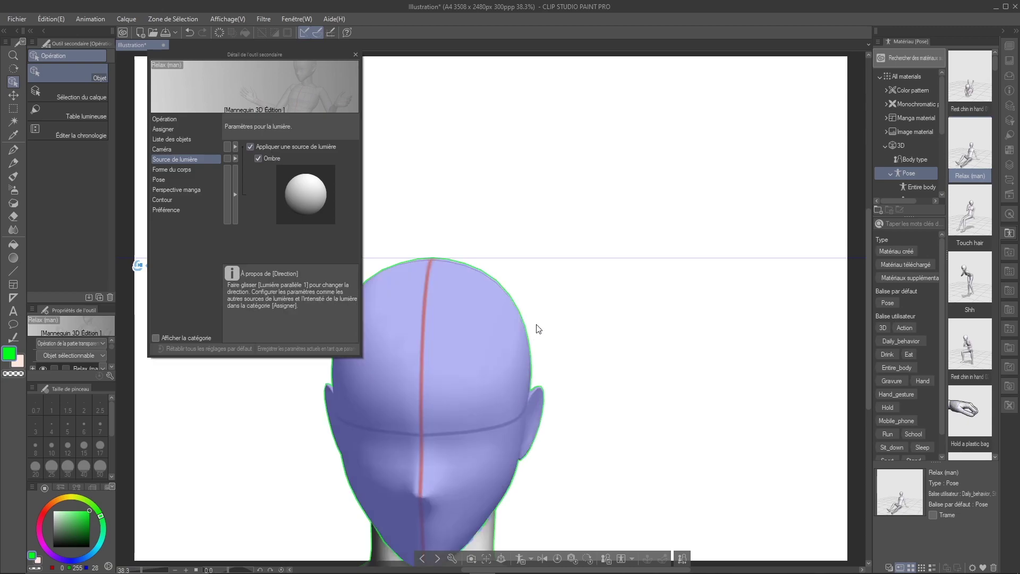
- Toggle the mannequin's light source off and on once more to compare the shading on a closer view of the head
{"action": "scroll", "coordinate": [607, 236], "scroll_direction": "down", "scroll_amount": 3}
{"action": "scroll", "coordinate": [622, 212], "scroll_direction": "down", "scroll_amount": 3}
{"action": "scroll", "coordinate": [623, 362], "scroll_direction": "up", "scroll_amount": 5}
{"action": "left_click_drag", "start_coordinate": [502, 350], "coordinate": [569, 279]}
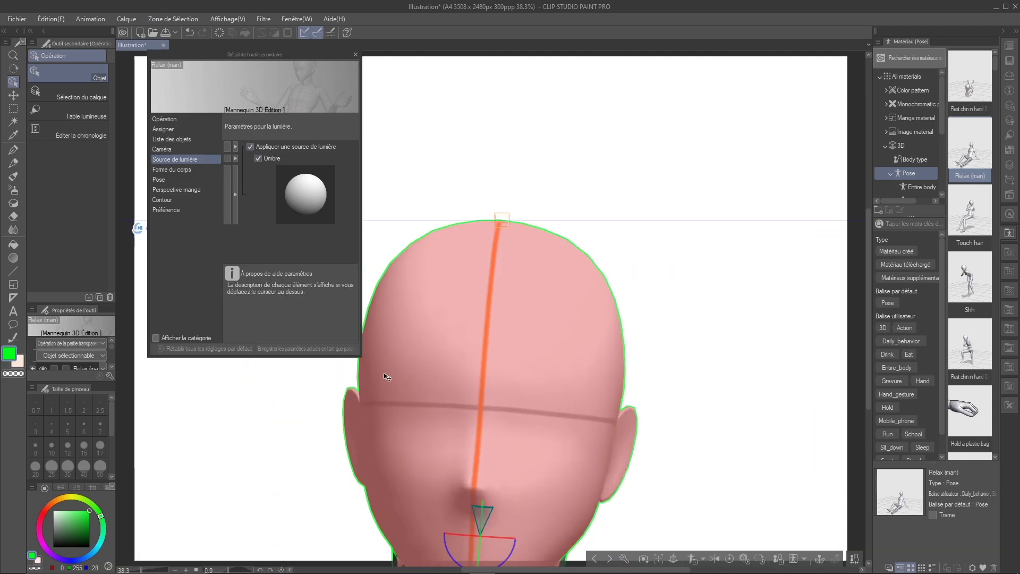
{"action": "left_click", "coordinate": [269, 146]}
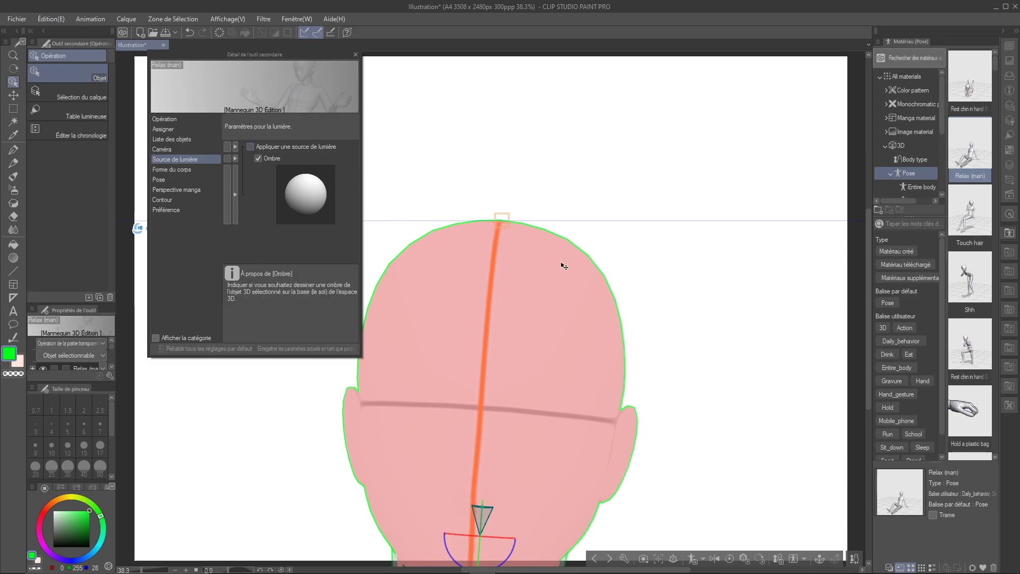
{"action": "left_click", "coordinate": [296, 147]}
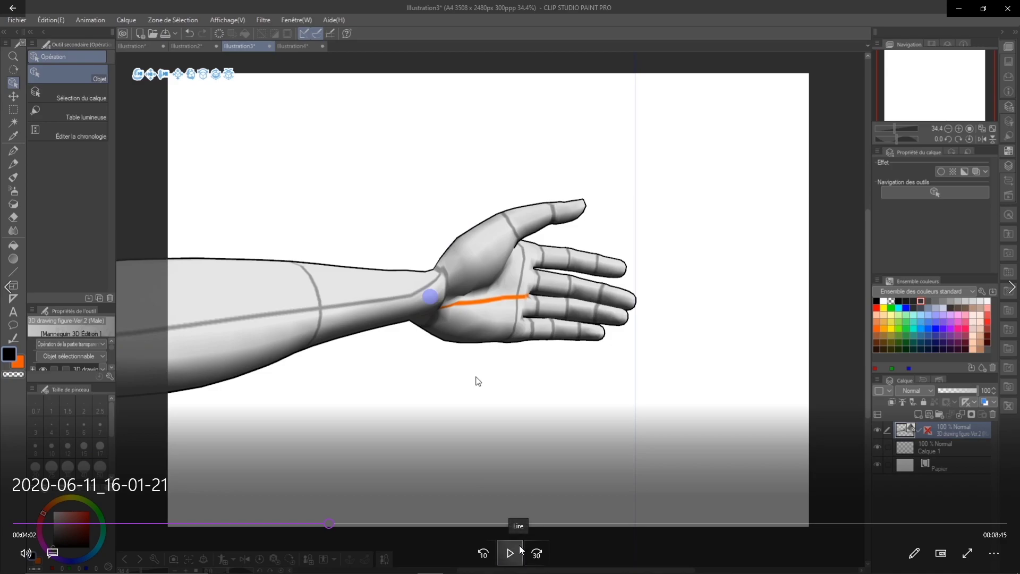
- Switch to the video player, skip the recording ahead to 00:05:00 and pause at the red guide lines on the hand
{"action": "left_click", "coordinate": [520, 551]}
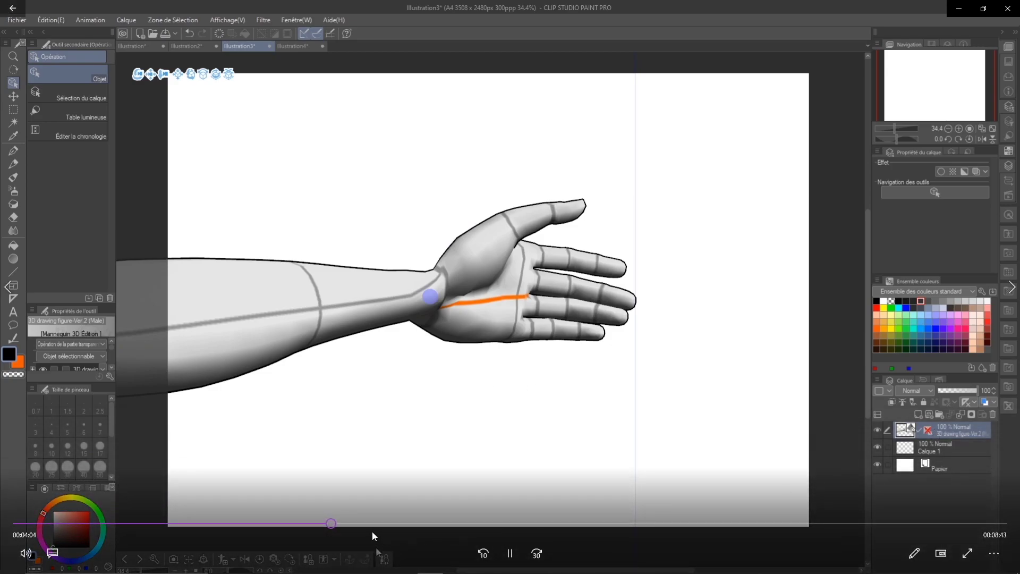
{"action": "left_click", "coordinate": [348, 524]}
{"action": "left_click", "coordinate": [359, 525]}
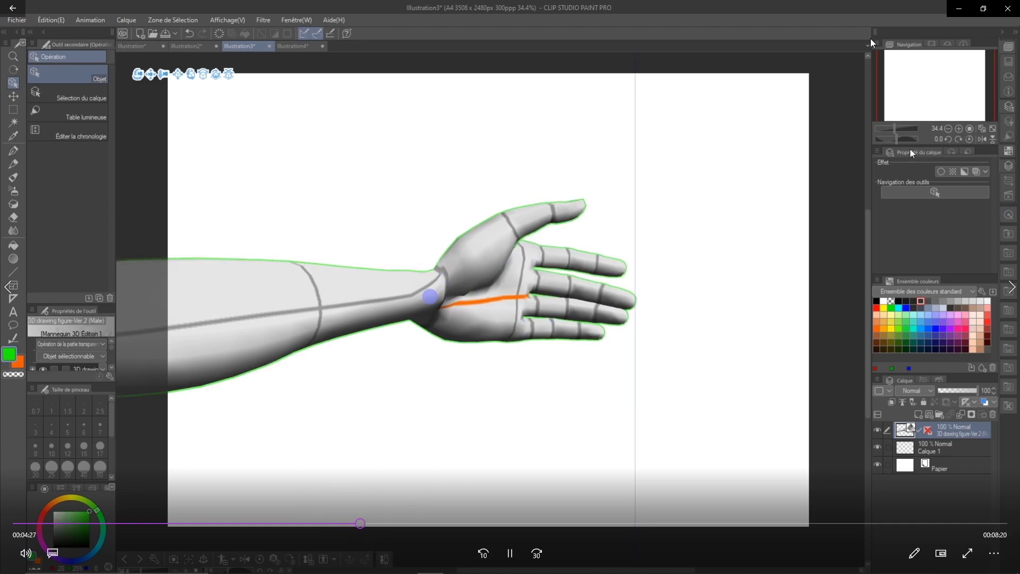
{"action": "left_click", "coordinate": [384, 524]}
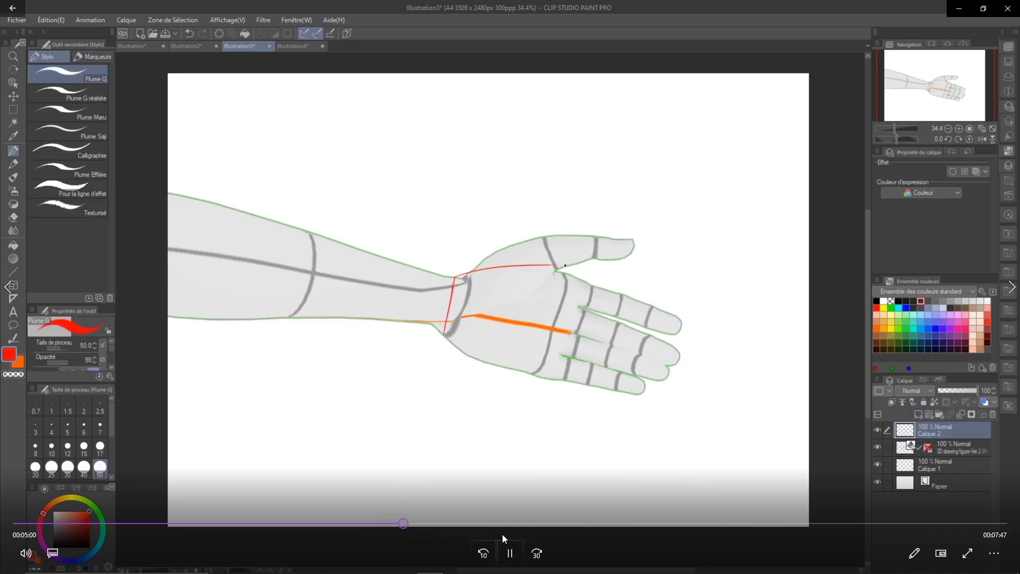
{"action": "left_click", "coordinate": [509, 553]}
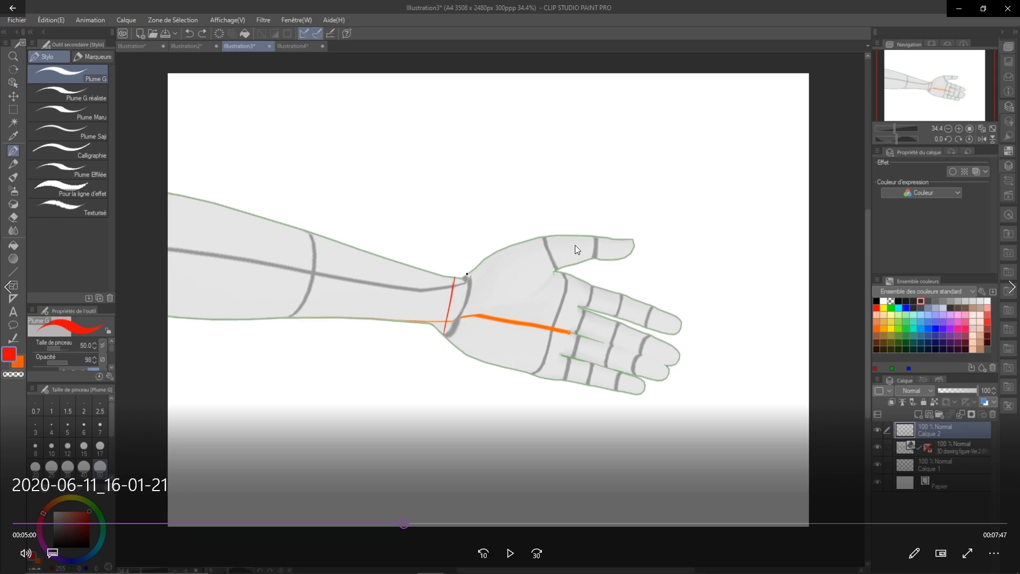
- Play the recording through the red guide lines on the hand, skip to 00:06:14 and pause on the guides without the mannequin
{"action": "left_click", "coordinate": [509, 553]}
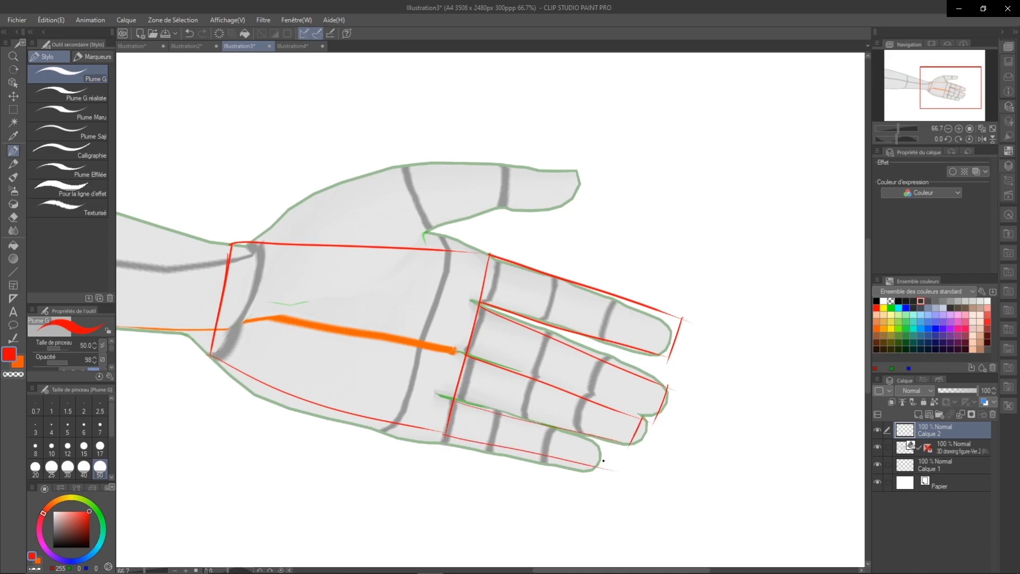
{"action": "mouse_move", "coordinate": [648, 210]}
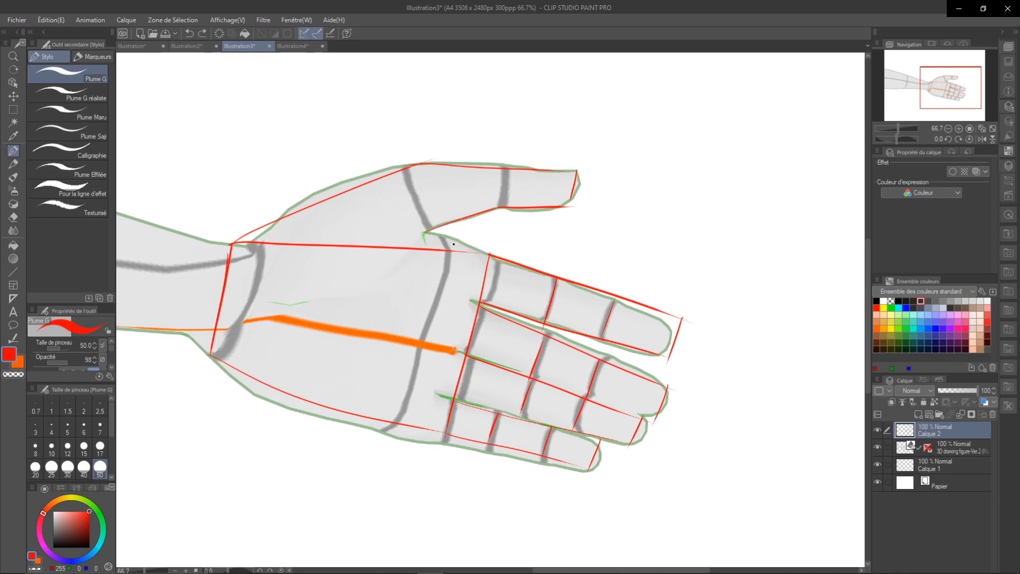
{"action": "mouse_move", "coordinate": [509, 525]}
{"action": "mouse_move", "coordinate": [506, 525]}
{"action": "left_mouse_down"}
{"action": "mouse_move", "coordinate": [514, 525]}
{"action": "mouse_move", "coordinate": [496, 527]}
{"action": "left_mouse_up"}
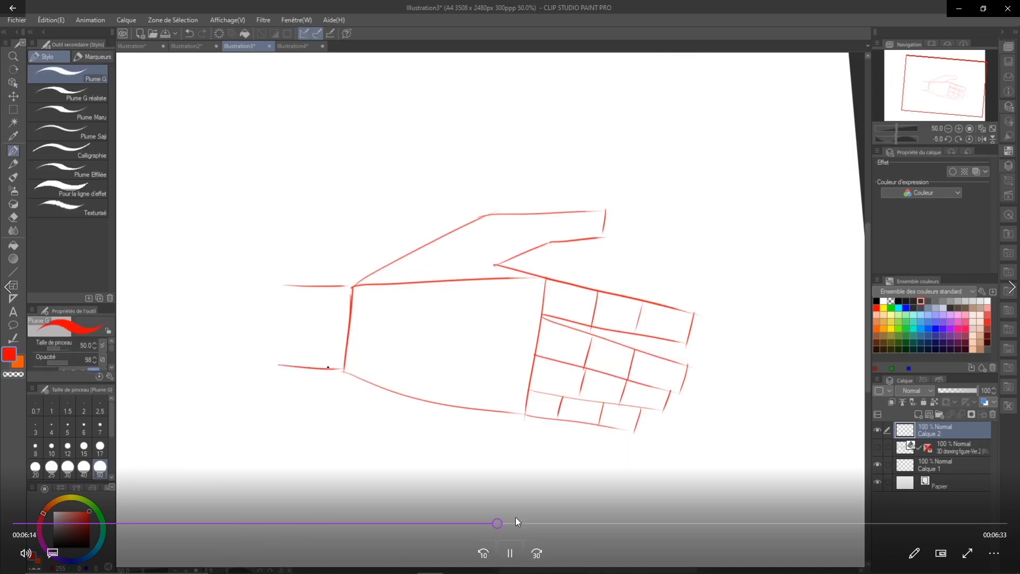
{"action": "left_click", "coordinate": [511, 550]}
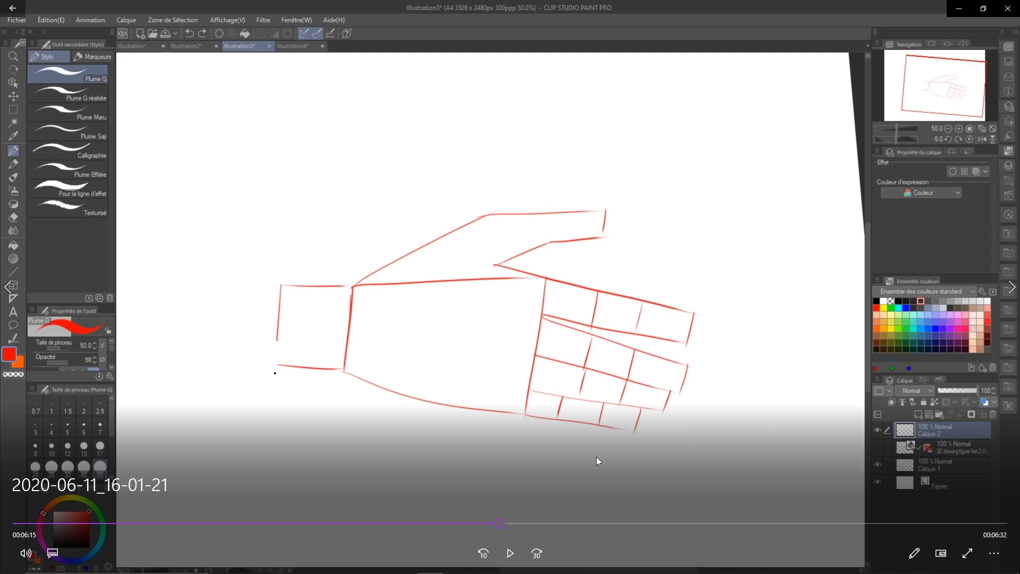
- Resume the recording, watch the hand sketch being rotated, skip ahead to 00:06:59 and pause at the first black outline stroke
{"action": "left_click", "coordinate": [512, 553]}
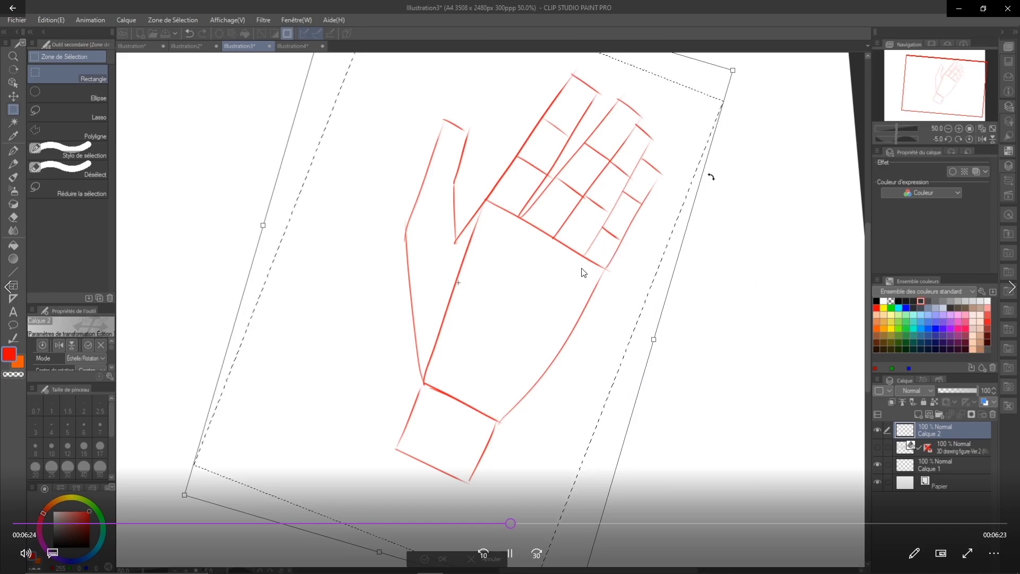
{"action": "left_click", "coordinate": [540, 524]}
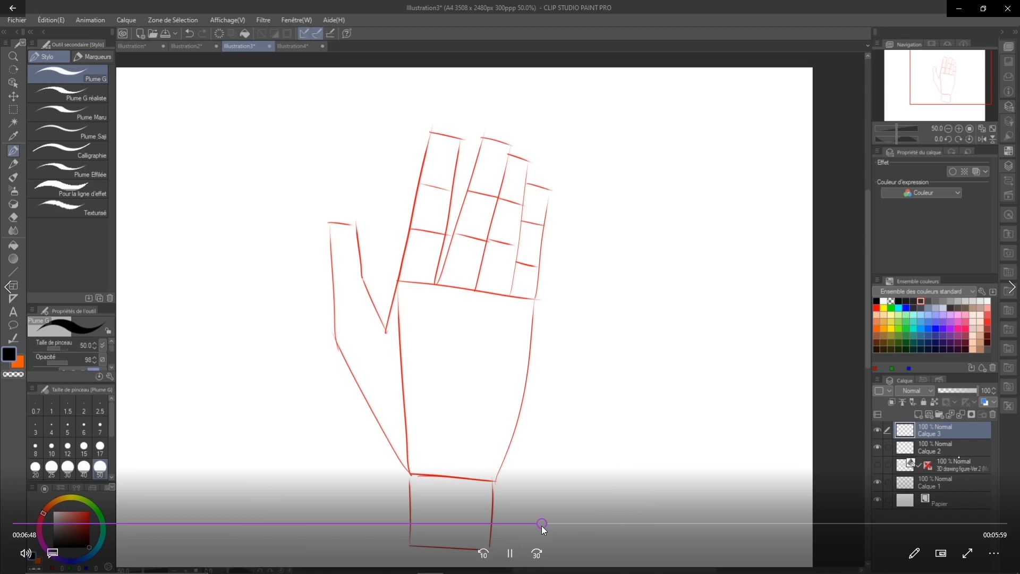
{"action": "left_click", "coordinate": [555, 523]}
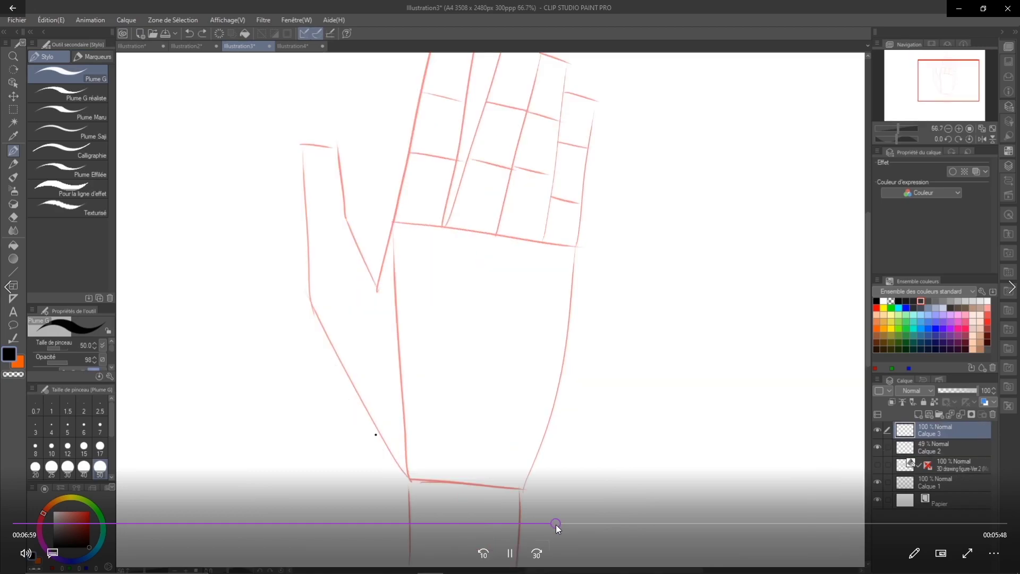
{"action": "left_click", "coordinate": [631, 189]}
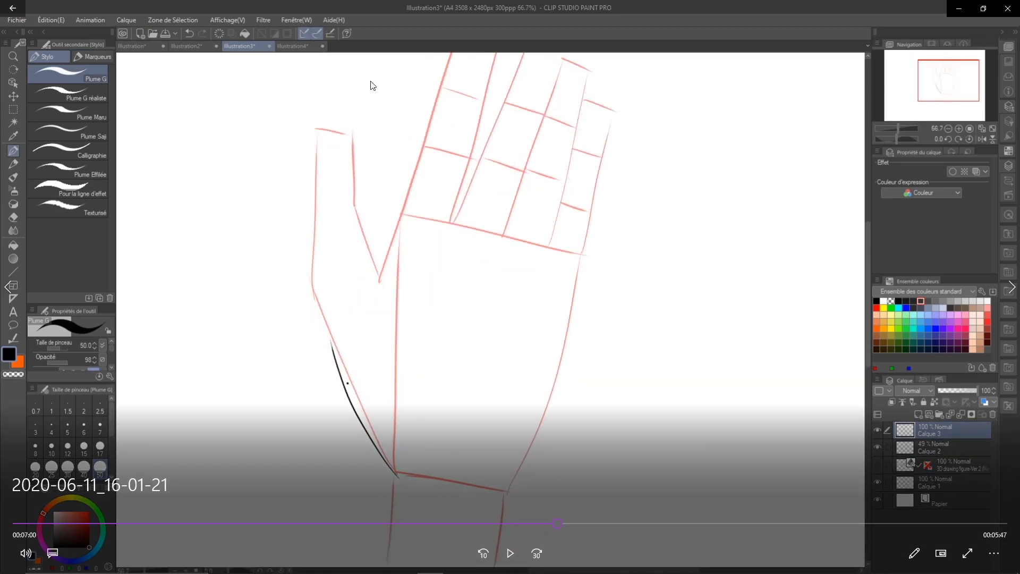
- Play the black outlining of the fingers and skip the recording ahead to 00:09:53, at the palm and finger creases
{"action": "left_click", "coordinate": [515, 547]}
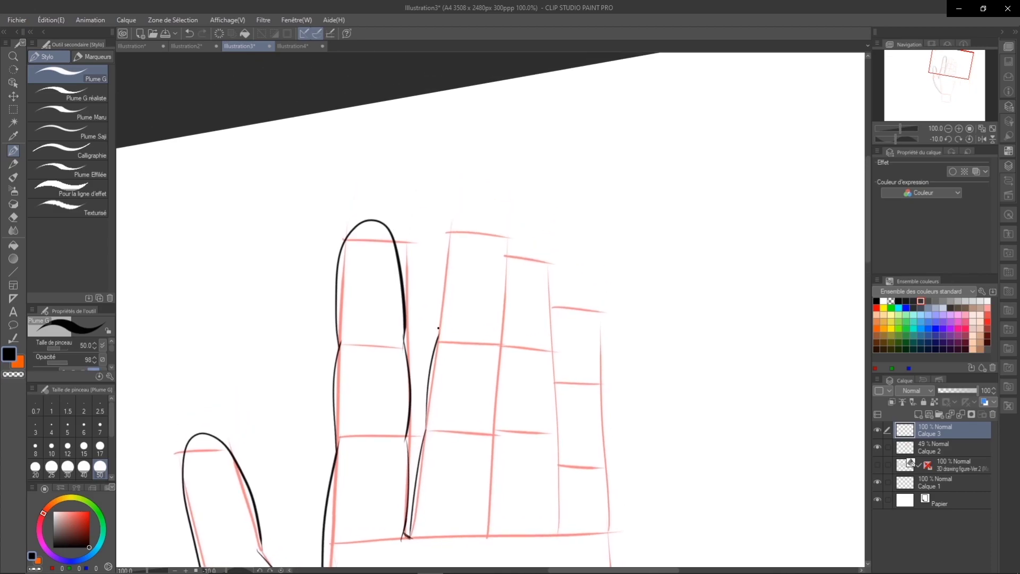
{"action": "mouse_move", "coordinate": [437, 331]}
{"action": "left_mouse_down"}
{"action": "mouse_move", "coordinate": [453, 233]}
{"action": "mouse_move", "coordinate": [498, 188]}
{"action": "mouse_move", "coordinate": [502, 305]}
{"action": "left_mouse_up"}
{"action": "key", "text": "ctrl+z"}
{"action": "mouse_move", "coordinate": [687, 472]}
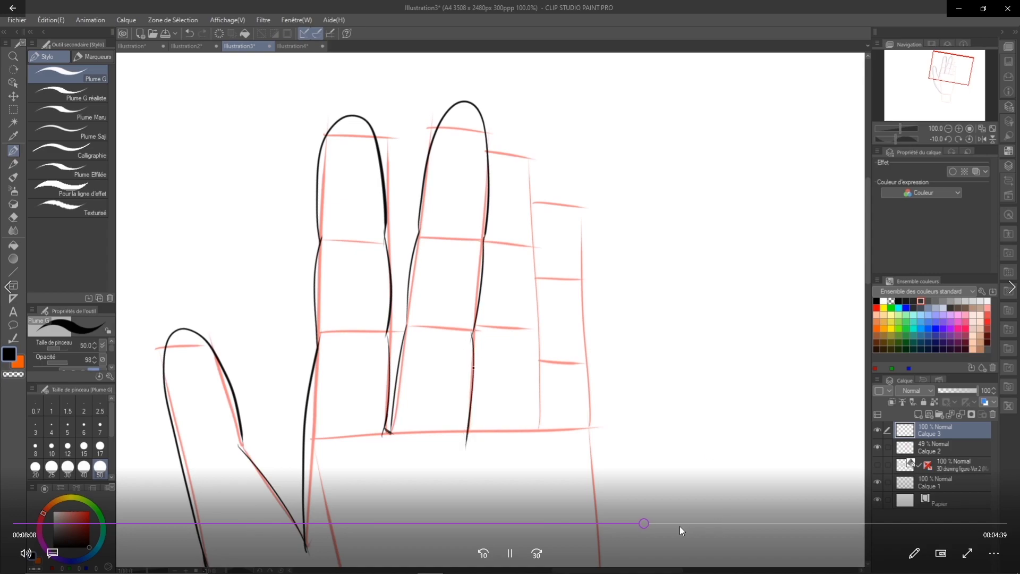
{"action": "left_click_drag", "start_coordinate": [690, 524], "coordinate": [719, 521]}
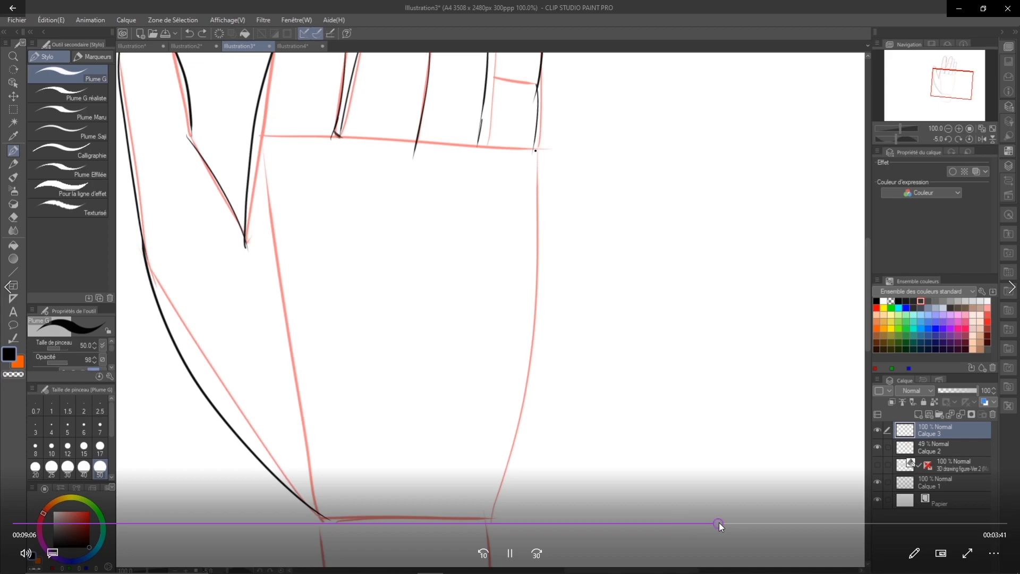
{"action": "left_click", "coordinate": [750, 525]}
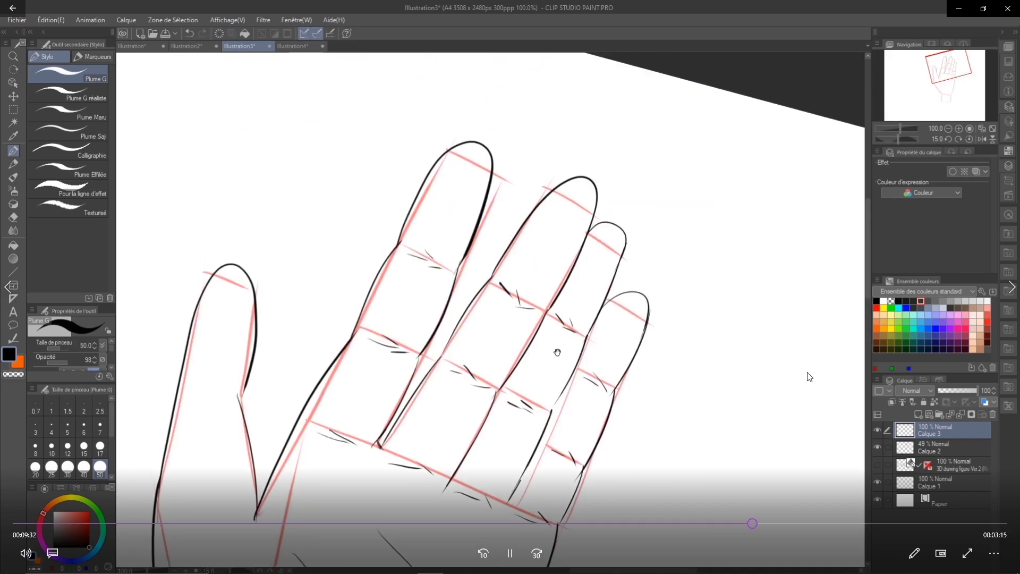
{"action": "left_click", "coordinate": [779, 524]}
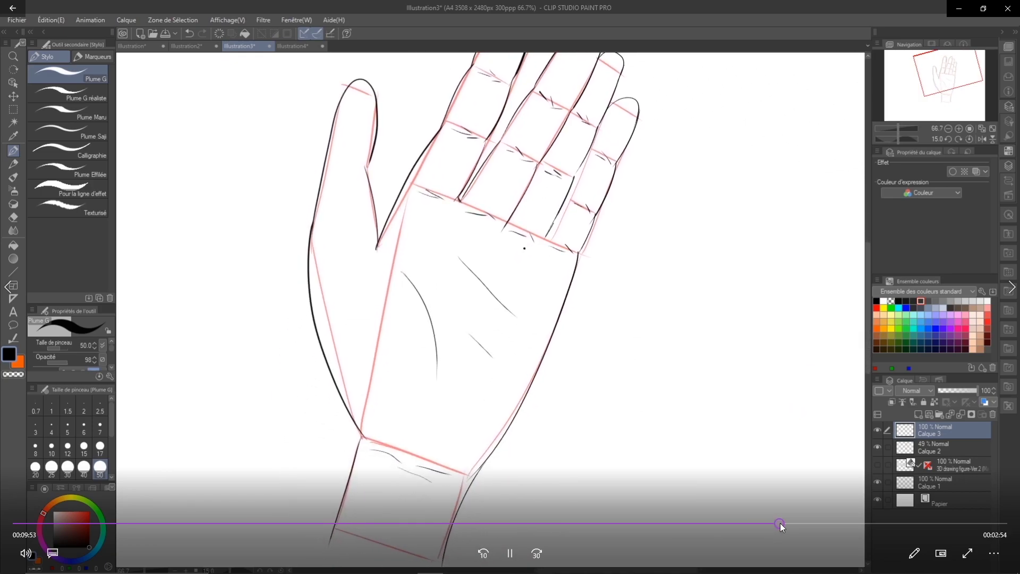
- Skip the recording from the cleaned-up line art at 00:10:44 through 00:12:19 and on to its end
{"action": "left_click", "coordinate": [843, 524]}
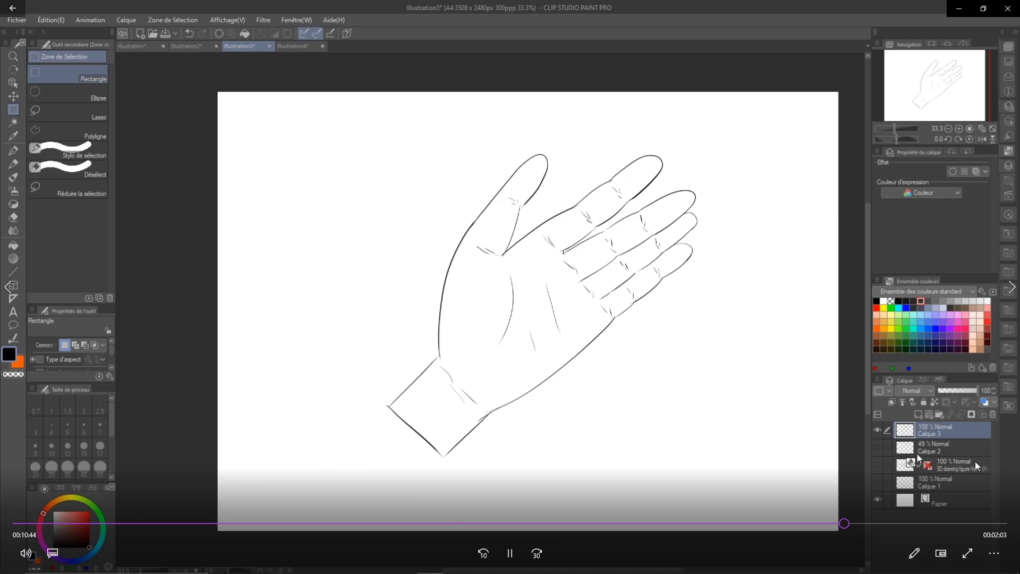
{"action": "left_click", "coordinate": [927, 523]}
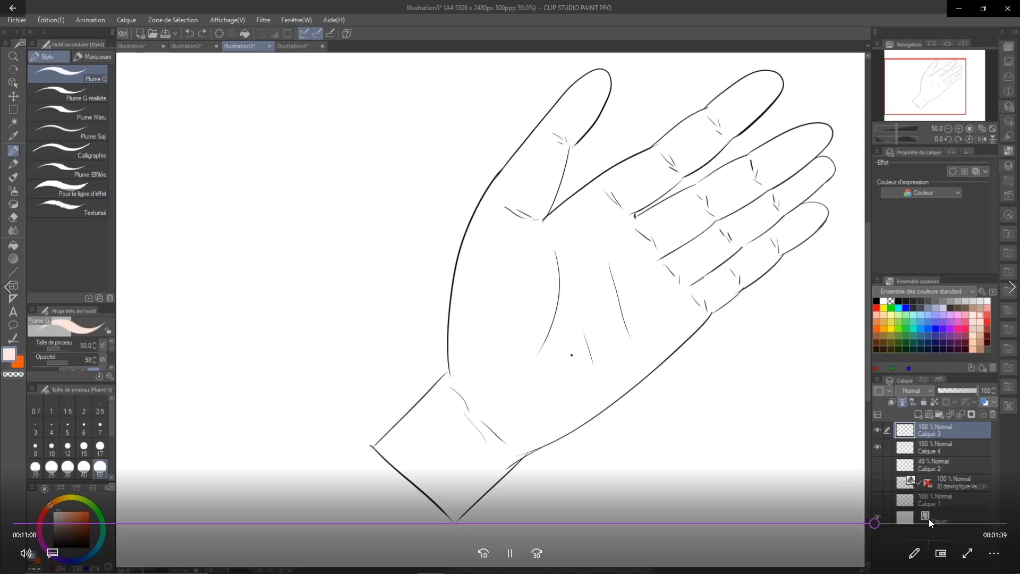
{"action": "left_click", "coordinate": [962, 523]}
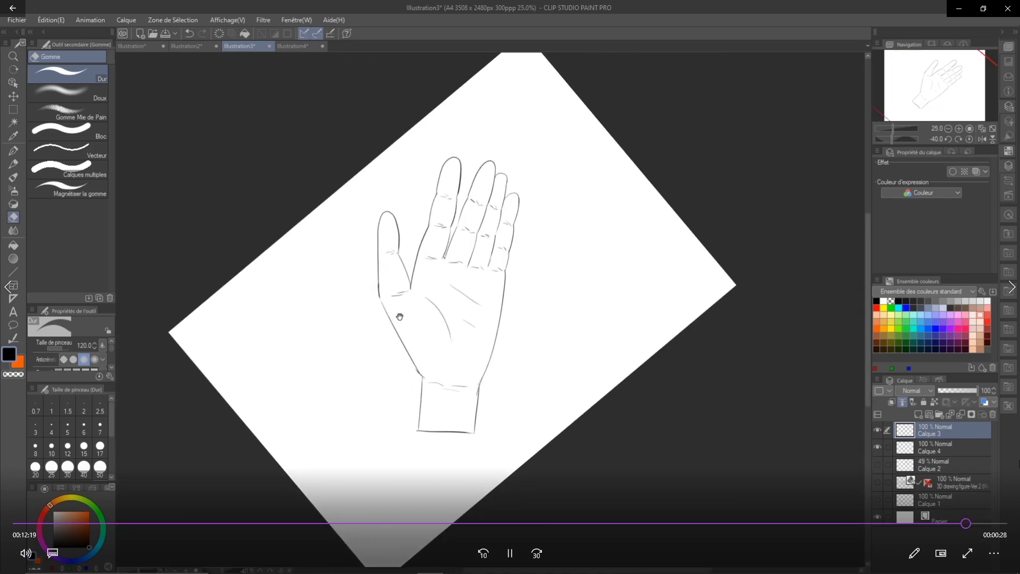
{"action": "left_click", "coordinate": [991, 519]}
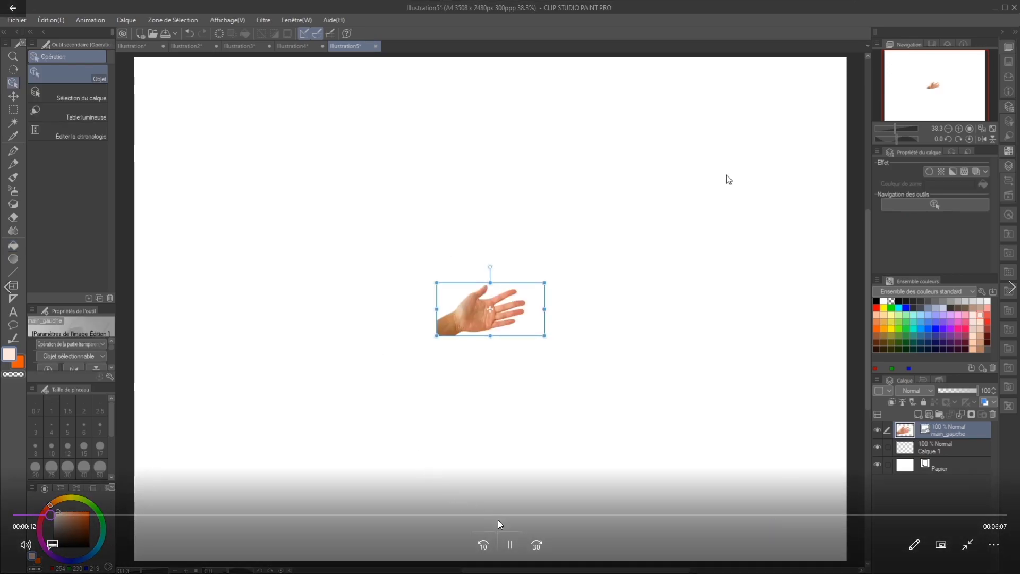
- Pause the second recording at the imported hand photo, then resume and pause at 00:00:34 over the faded photo
{"action": "left_click", "coordinate": [510, 544]}
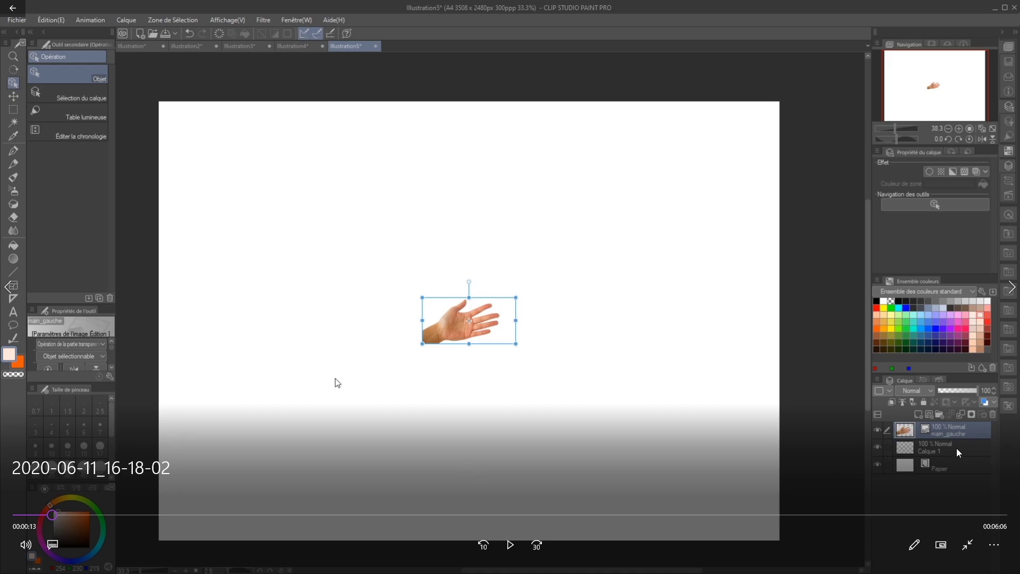
{"action": "left_click", "coordinate": [510, 544]}
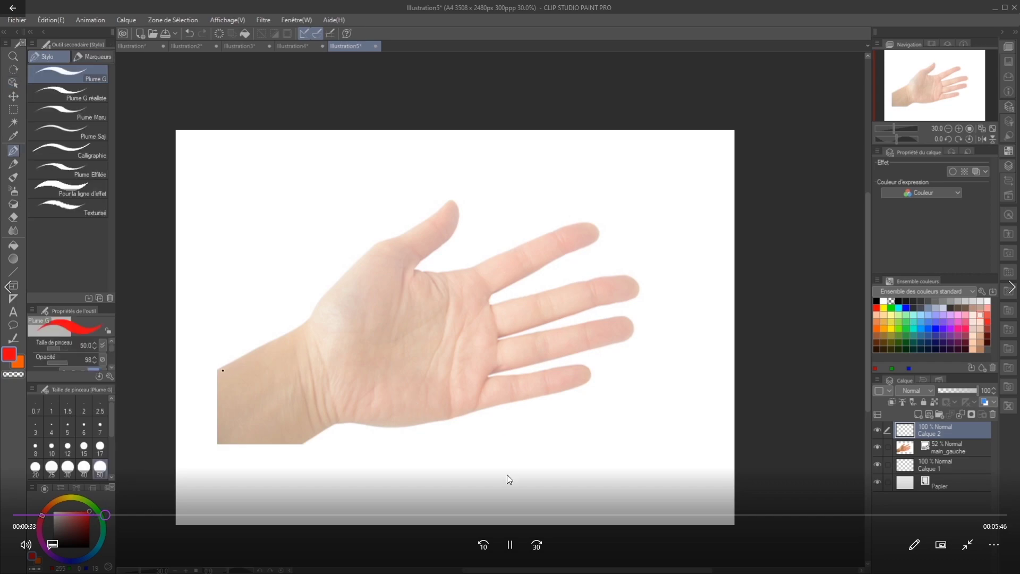
{"action": "left_click", "coordinate": [509, 544]}
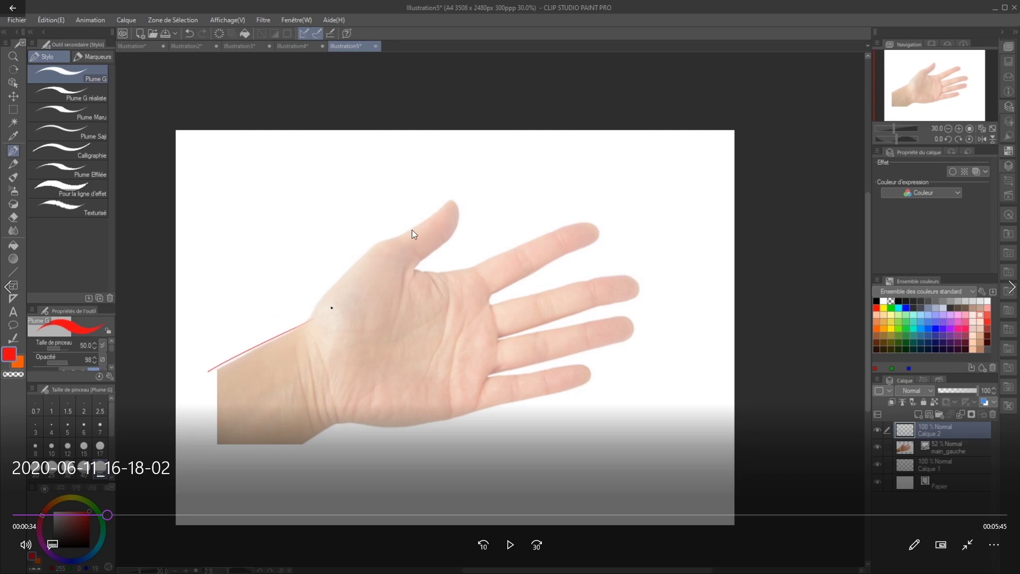
- Play the red palm and wrist guides being traced over the hand photo and skip ahead to 00:01:30
{"action": "left_click", "coordinate": [506, 546]}
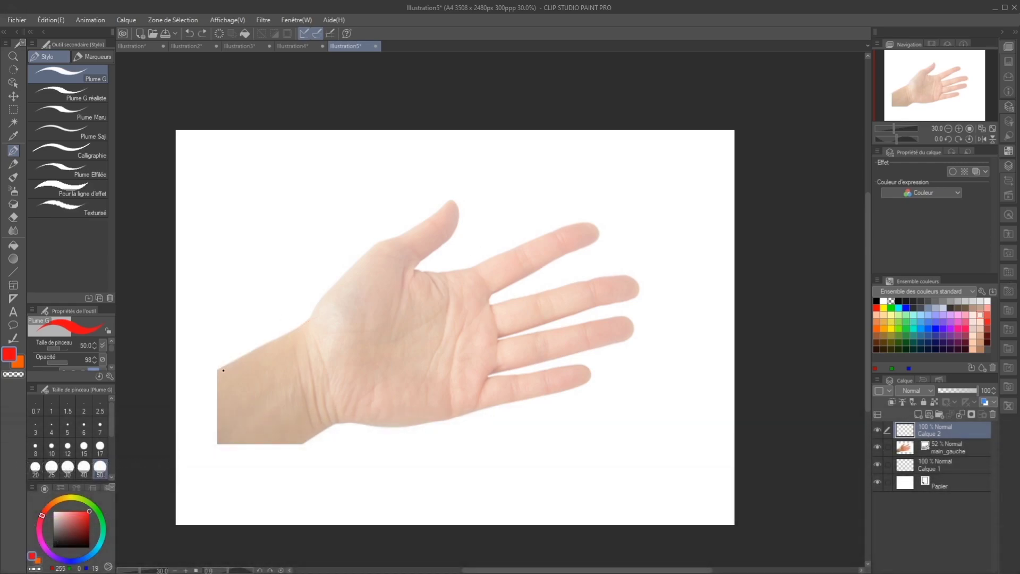
{"action": "mouse_move", "coordinate": [162, 352]}
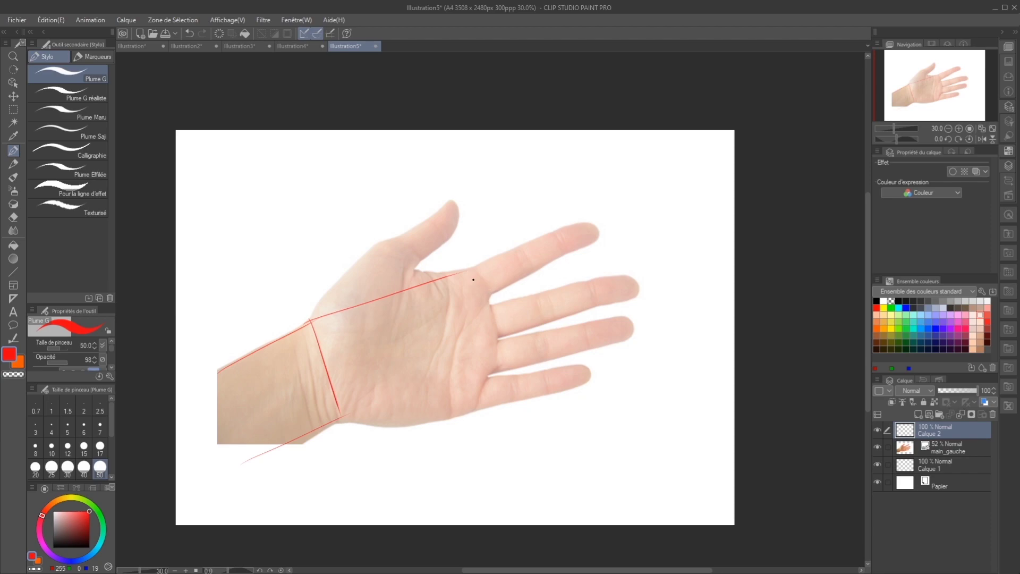
{"action": "mouse_move", "coordinate": [116, 472]}
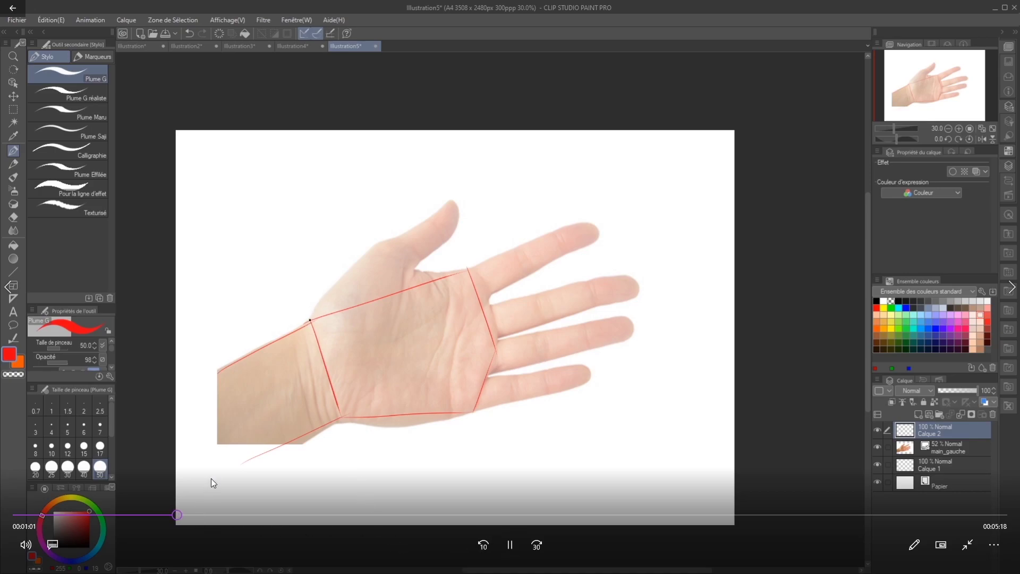
{"action": "left_click", "coordinate": [202, 515]}
{"action": "left_click", "coordinate": [252, 514]}
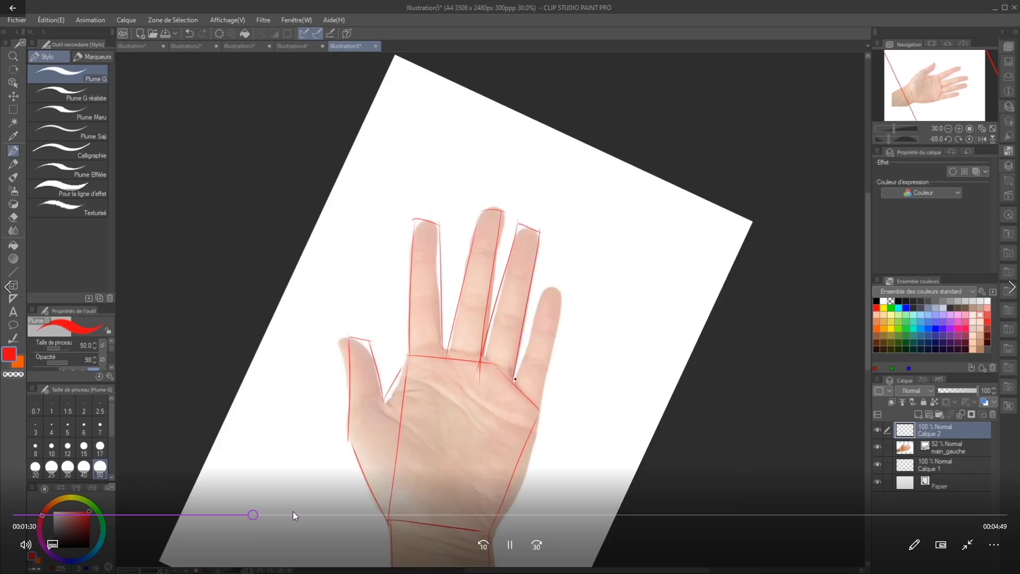
- Skip ahead to the finger joint lines, seek to 00:01:53 and pause on the guides with the photo hidden
{"action": "left_click", "coordinate": [291, 514]}
{"action": "left_click", "coordinate": [319, 514]}
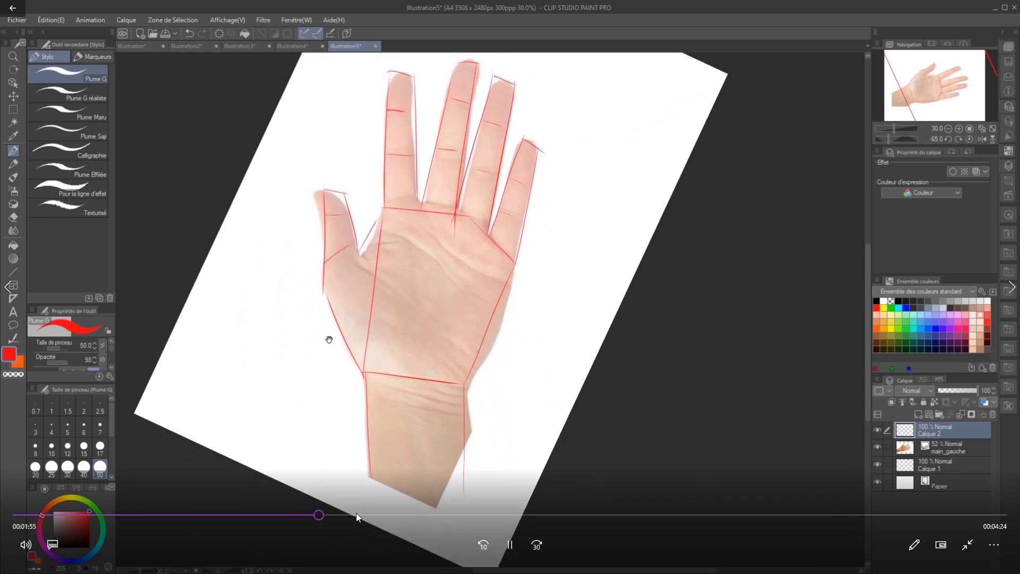
{"action": "left_click", "coordinate": [312, 515]}
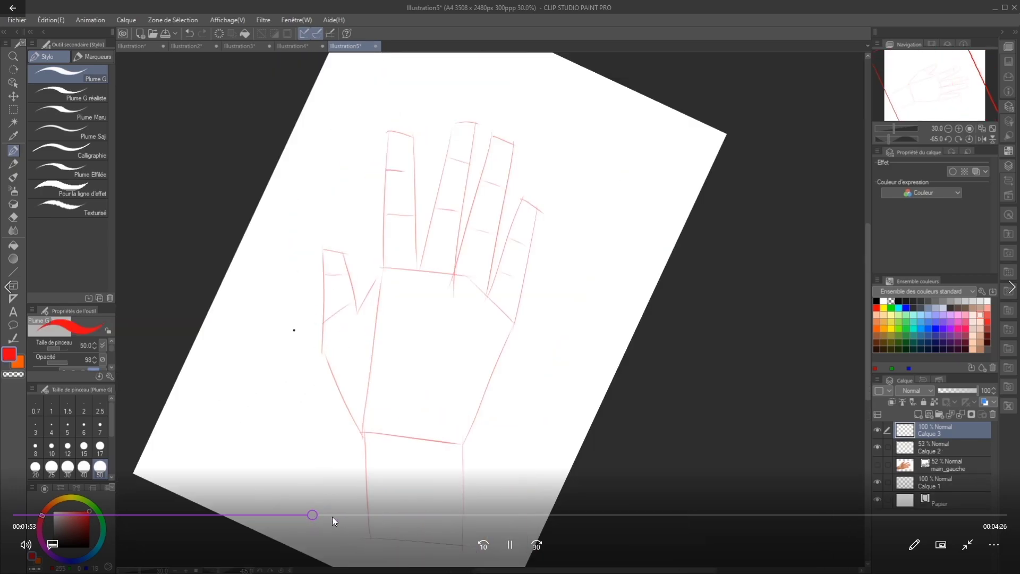
{"action": "left_click", "coordinate": [508, 537]}
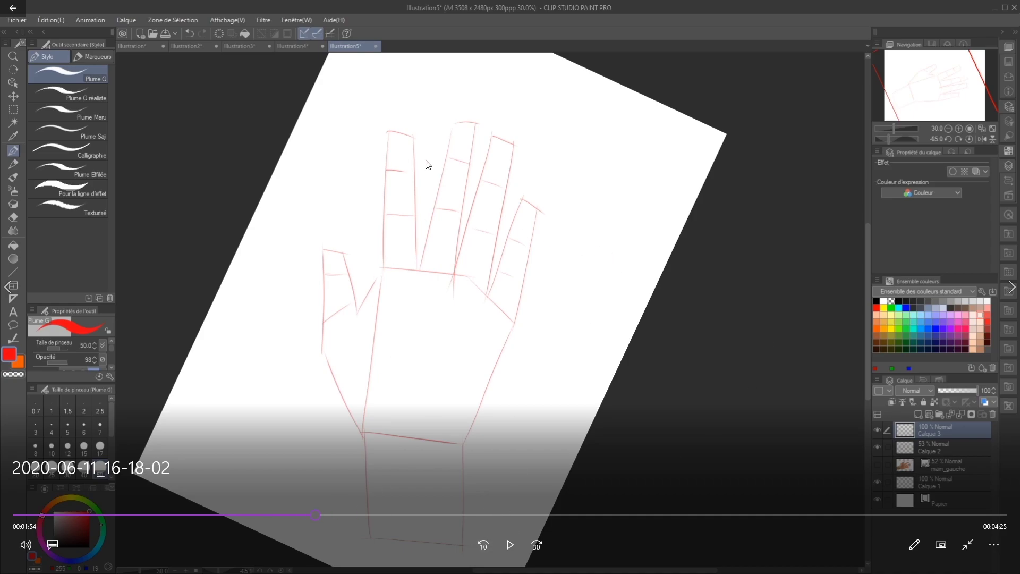
- Resume the recording and skip forward past 00:03:38 through the black outlining of the thumb and fingers to the crease lines
{"action": "left_click", "coordinate": [510, 545]}
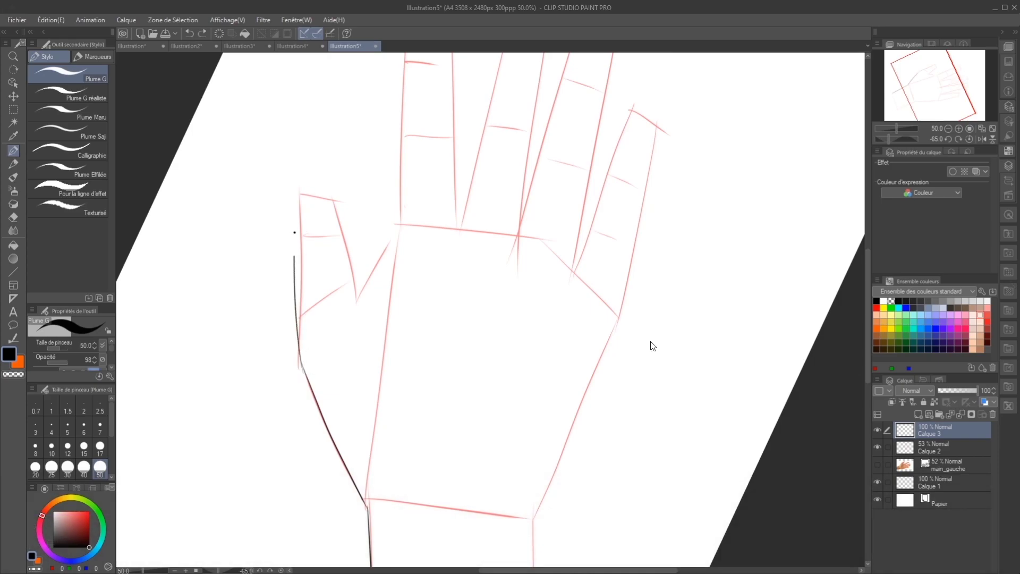
{"action": "mouse_move", "coordinate": [473, 281]}
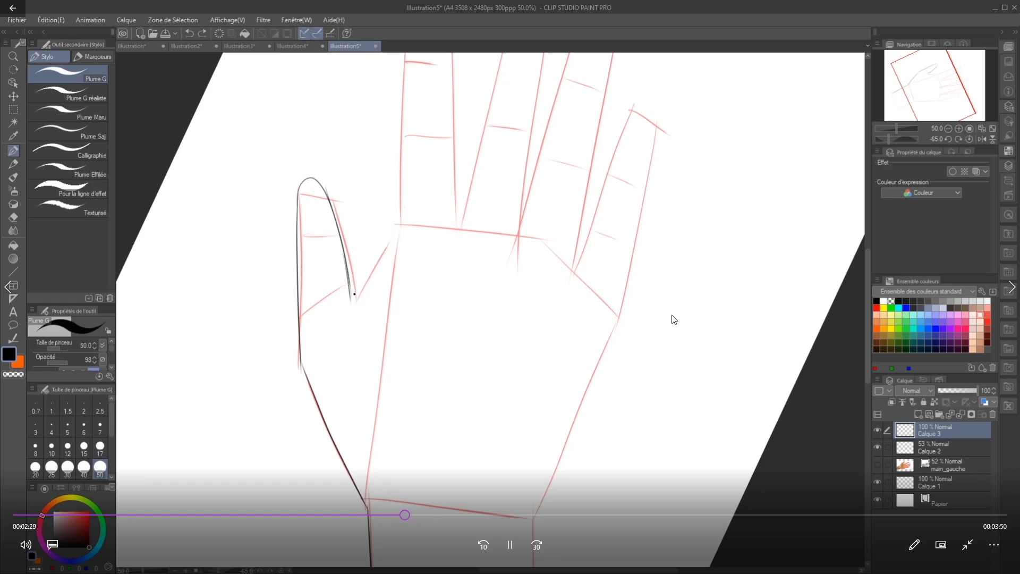
{"action": "left_click", "coordinate": [468, 513]}
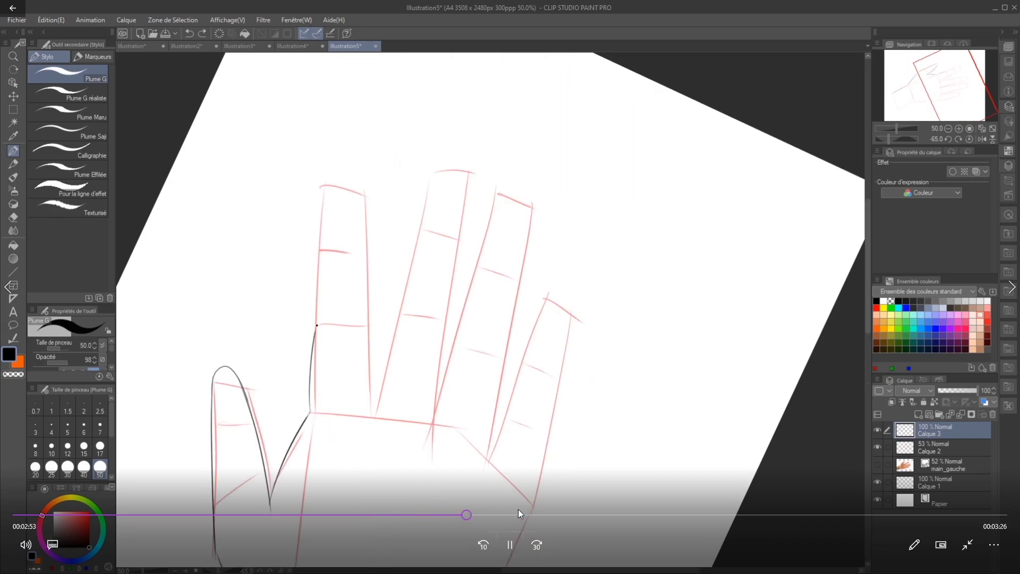
{"action": "left_click", "coordinate": [586, 513]}
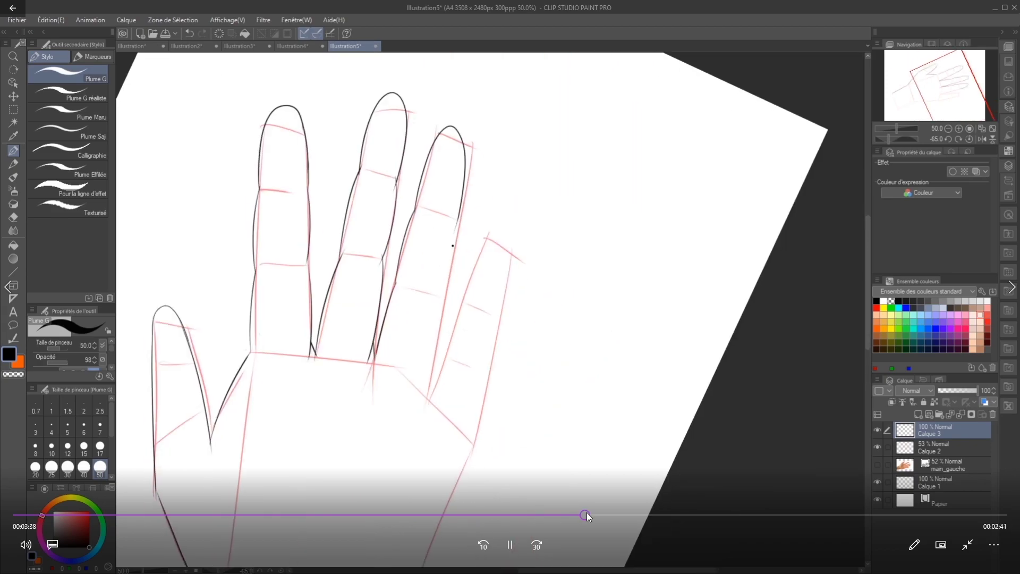
{"action": "left_click", "coordinate": [650, 515]}
{"action": "left_click", "coordinate": [693, 515]}
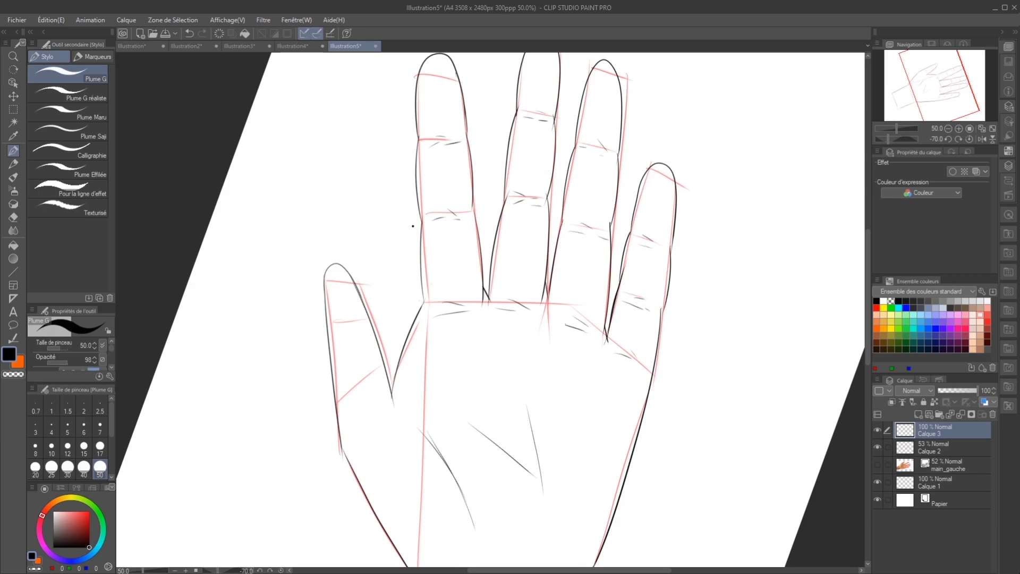
- Skip to the wrist outline at 00:05:21, go back to the finished line art and advance to the filled hand at 00:05:46
{"action": "left_click", "coordinate": [849, 514]}
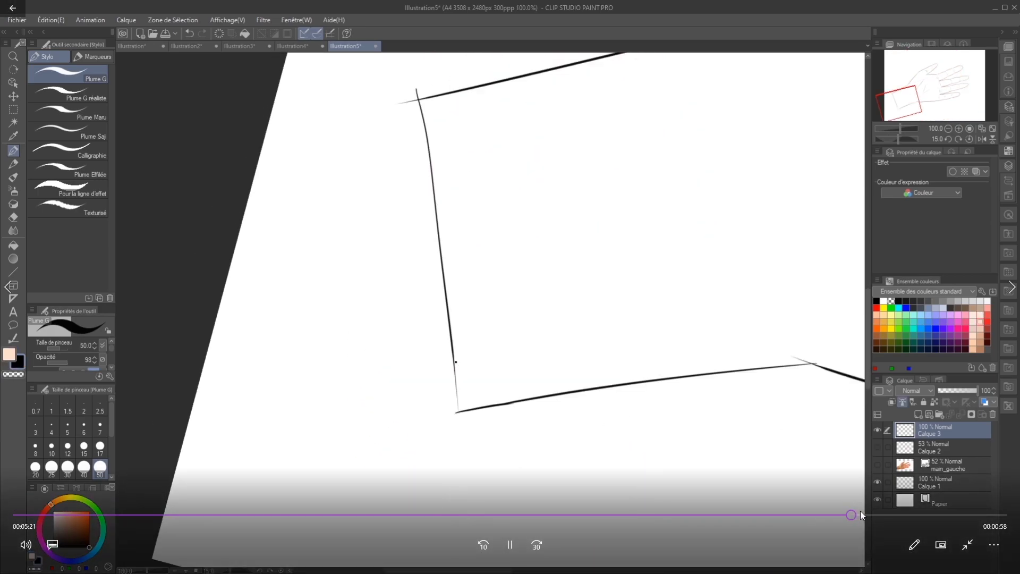
{"action": "left_click", "coordinate": [872, 514]}
{"action": "left_click", "coordinate": [791, 514]}
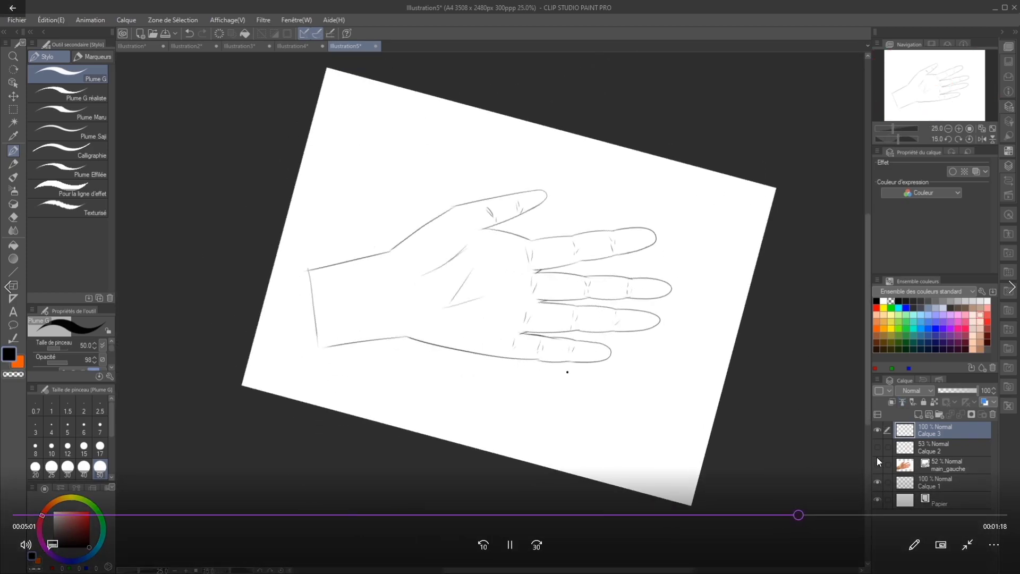
{"action": "left_click", "coordinate": [874, 514]}
{"action": "left_click", "coordinate": [905, 514]}
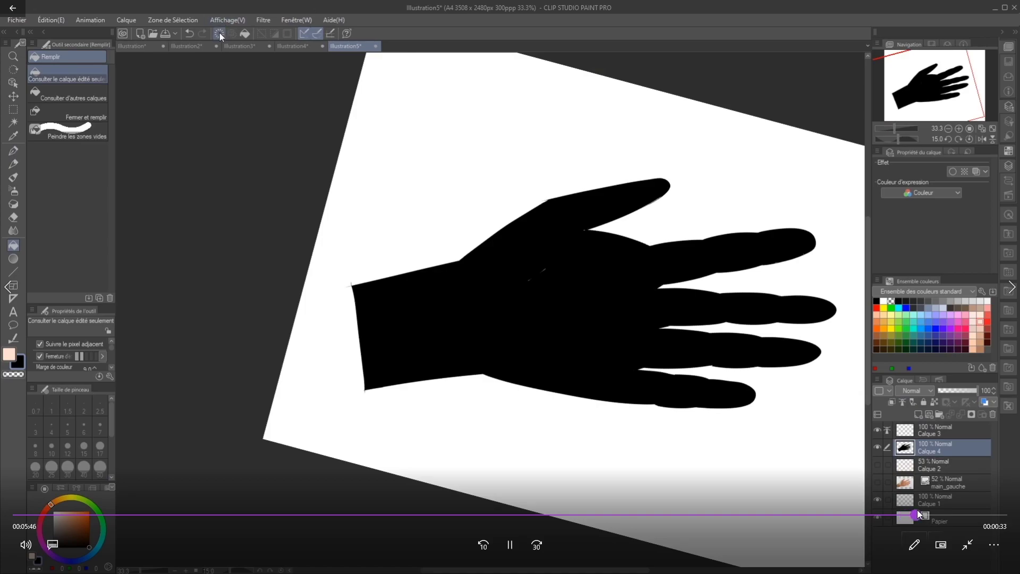
- Continue the recording from 00:05:46 through the skin-tone fill and pause on the finished hand at 00:06:08
{"action": "left_click", "coordinate": [917, 513]}
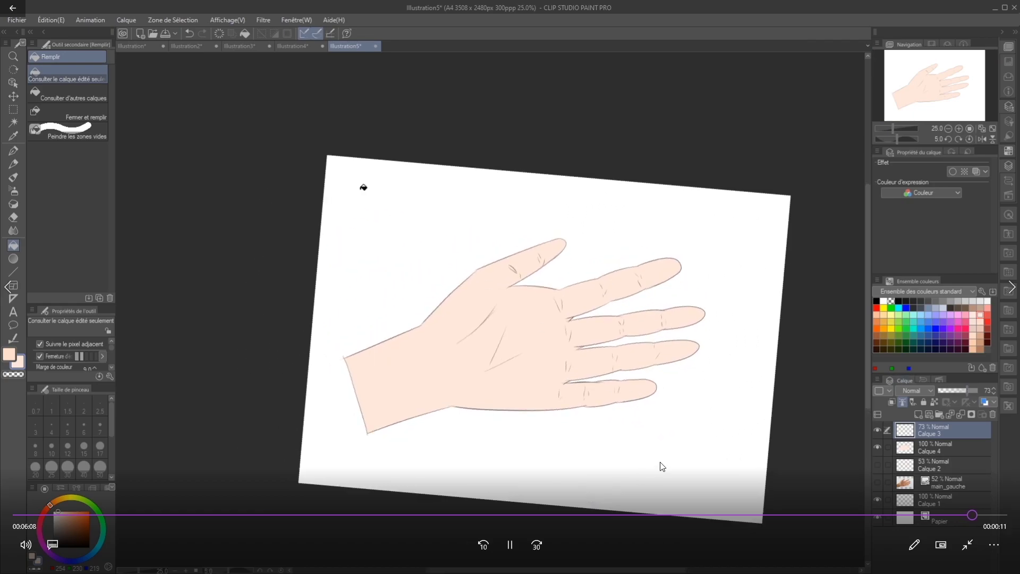
{"action": "left_click", "coordinate": [510, 544]}
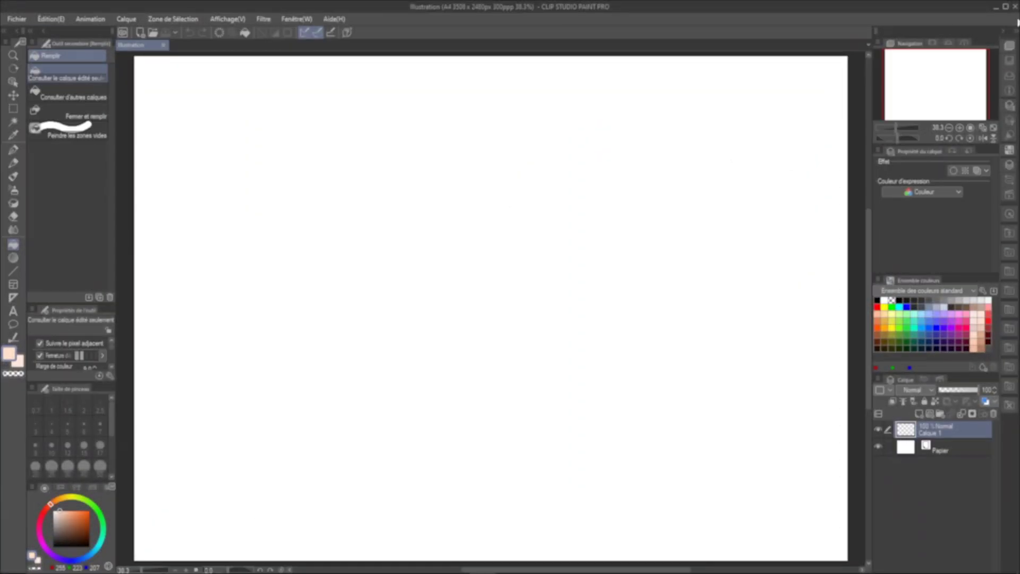
- Place the Relax (man) pose from the 3D materials onto the blank canvas as a mannequin
{"action": "left_click", "coordinate": [1009, 232]}
{"action": "left_click_drag", "start_coordinate": [969, 154], "coordinate": [295, 466]}
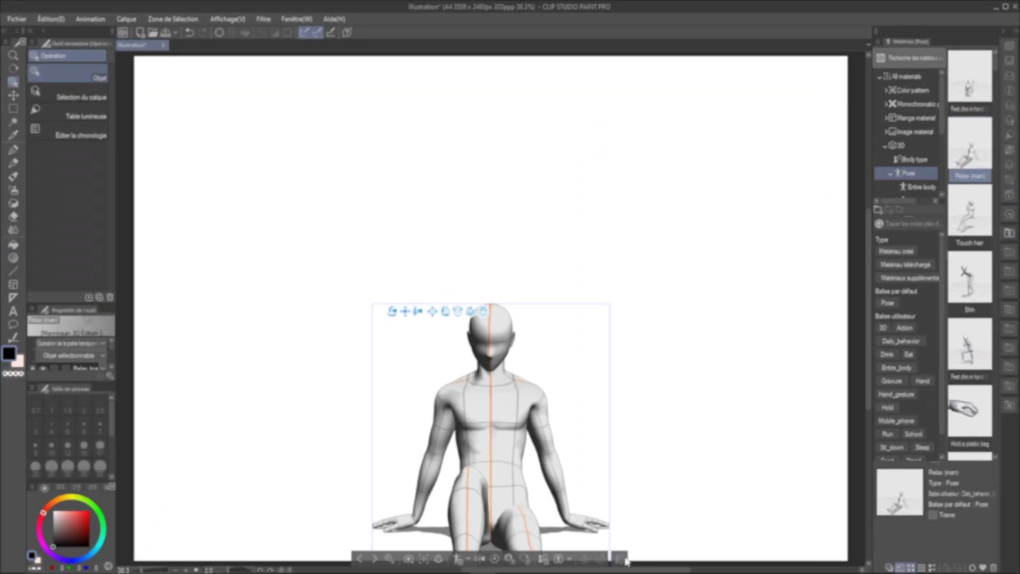
- Open the mannequin's detailed outline settings and set its outline colour to red, FF0000
{"action": "left_click", "coordinate": [621, 558]}
{"action": "left_click_drag", "start_coordinate": [830, 39], "coordinate": [238, 51]}
{"action": "left_click", "coordinate": [207, 196]}
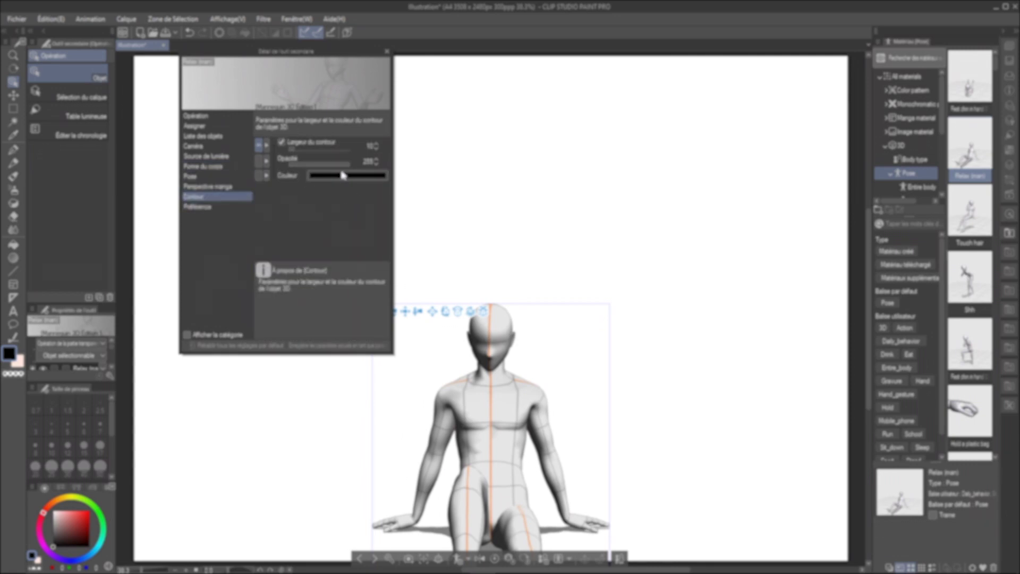
{"action": "left_click_drag", "start_coordinate": [301, 53], "coordinate": [270, 56]}
{"action": "left_click", "coordinate": [321, 178]}
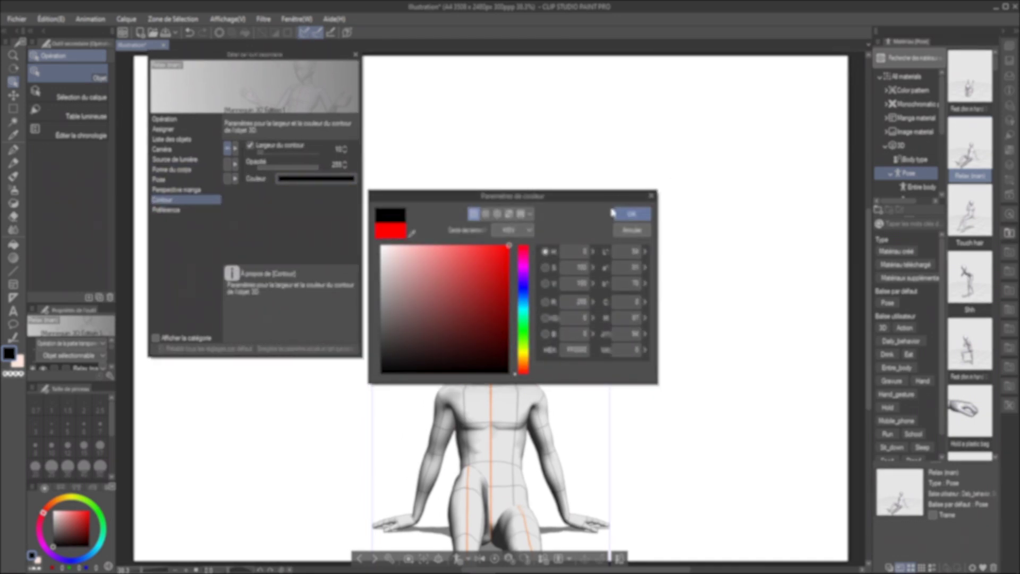
{"action": "left_click", "coordinate": [619, 214]}
- Inspect the outline around the mannequin's head and set the outline colour to bright green
{"action": "scroll", "coordinate": [588, 406], "scroll_direction": "down", "scroll_amount": 5}
{"action": "scroll", "coordinate": [525, 345], "scroll_direction": "up", "scroll_amount": 10}
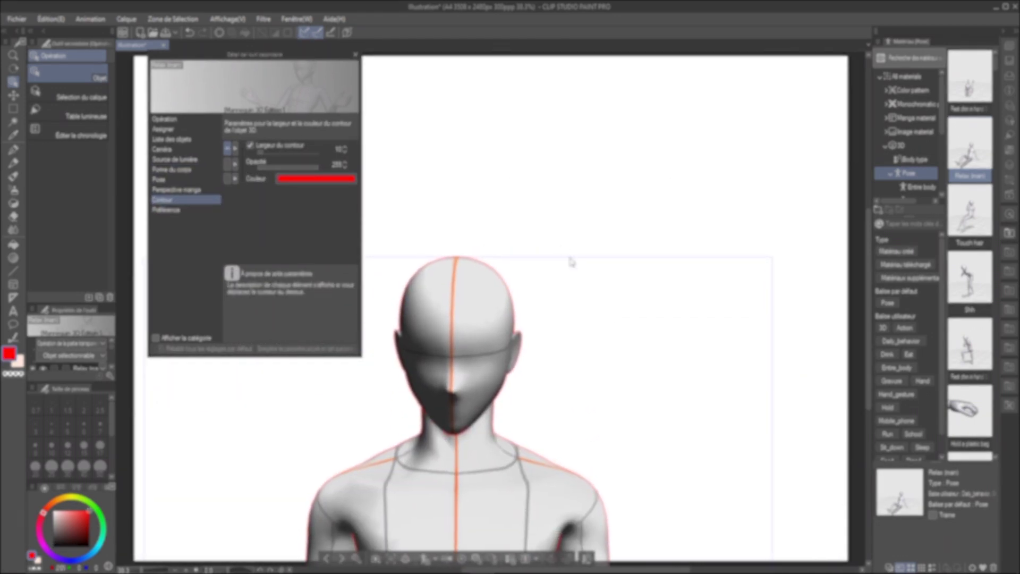
{"action": "scroll", "coordinate": [571, 261], "scroll_direction": "up", "scroll_amount": 5}
{"action": "left_click", "coordinate": [303, 180]}
{"action": "left_click", "coordinate": [524, 325]}
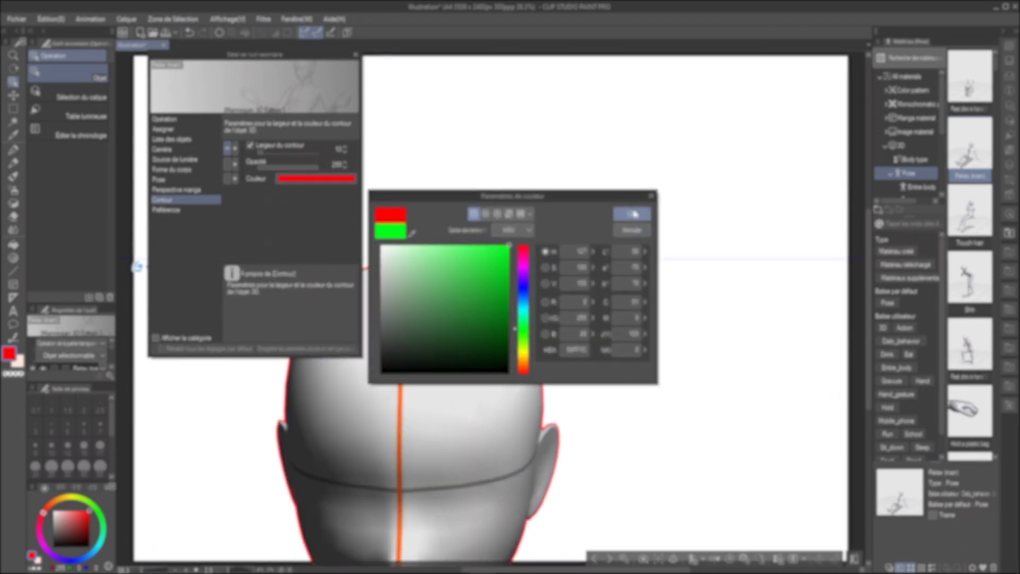
{"action": "left_click", "coordinate": [632, 214]}
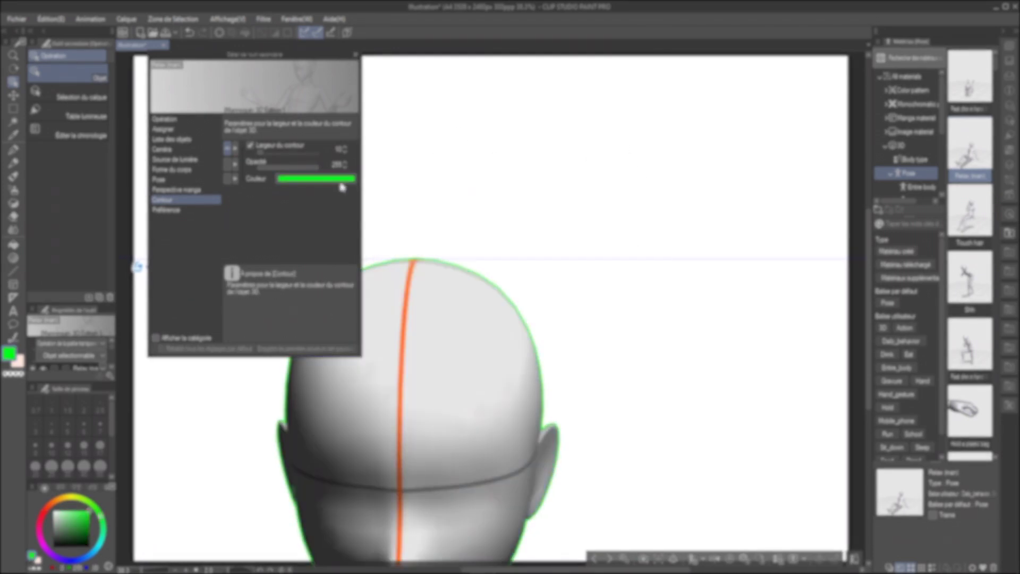
- Disable the light source effect on the mannequin and check its head without shading
{"action": "left_click", "coordinate": [192, 177]}
{"action": "left_click", "coordinate": [175, 159]}
{"action": "left_click", "coordinate": [250, 147]}
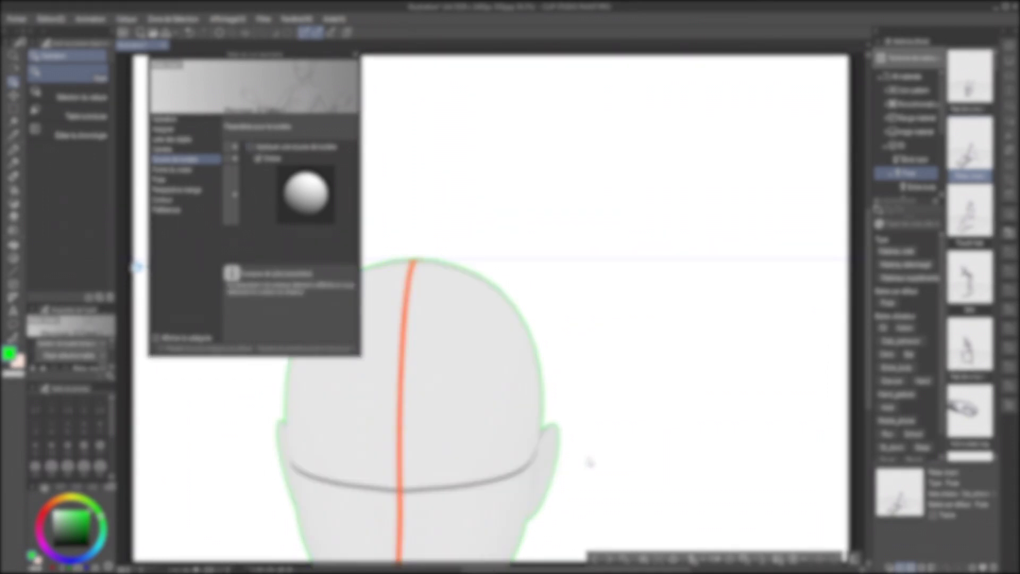
{"action": "scroll", "coordinate": [591, 423], "scroll_direction": "down", "scroll_amount": 3}
{"action": "key", "text": "ctrl+z"}
{"action": "scroll", "coordinate": [594, 244], "scroll_direction": "down", "scroll_amount": 3}
{"action": "scroll", "coordinate": [626, 365], "scroll_direction": "up", "scroll_amount": 5}
{"action": "left_click_drag", "start_coordinate": [626, 365], "coordinate": [415, 361]}
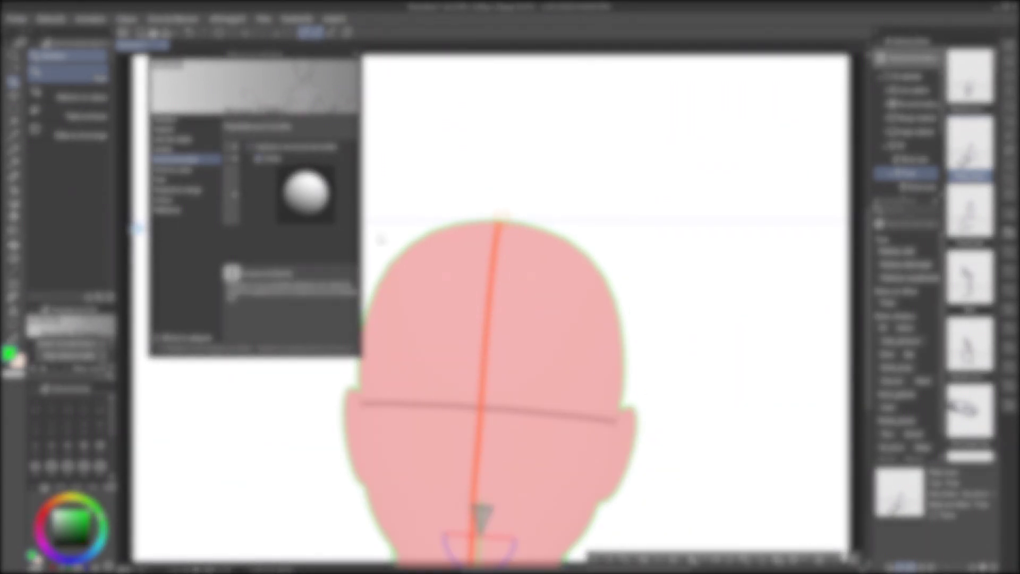